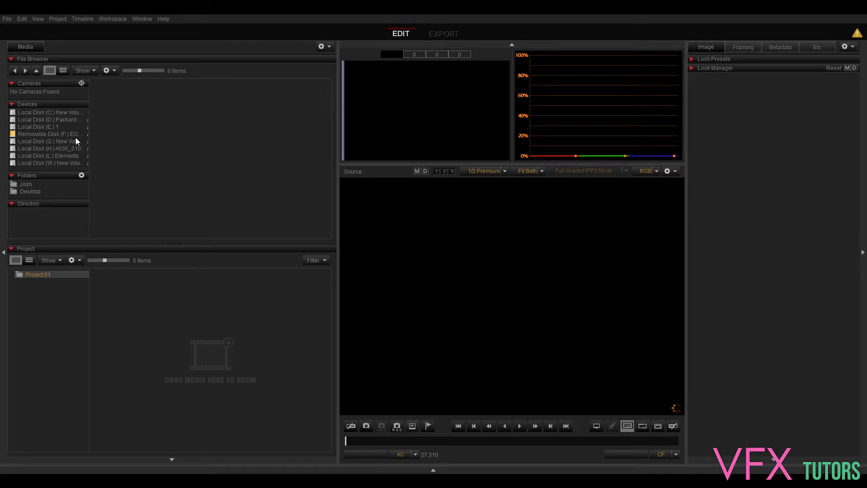
Step: List the clips stored on Local Disk (H:) A035_0101Q9 in the file browser
double_click(89, 141)
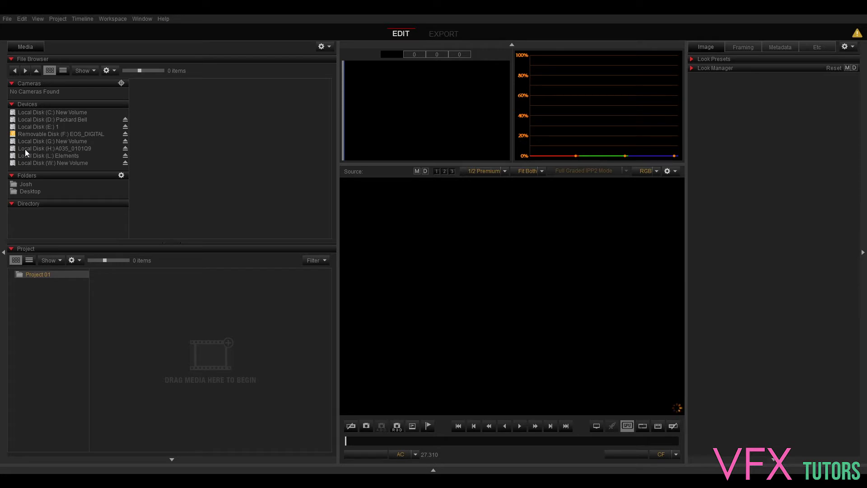
left_click(75, 148)
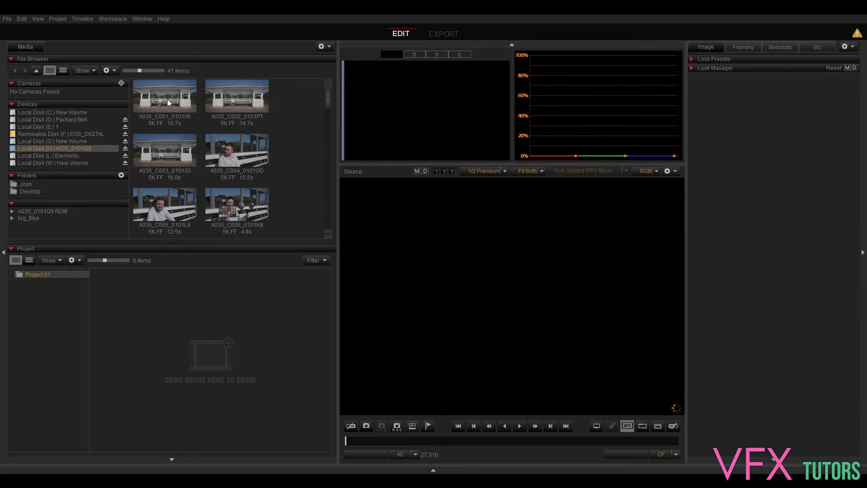
left_click_drag(327, 97, 329, 77)
Step: Add the clip A035_C003_010133 to Project 01 and open it in the viewer
left_click(165, 153)
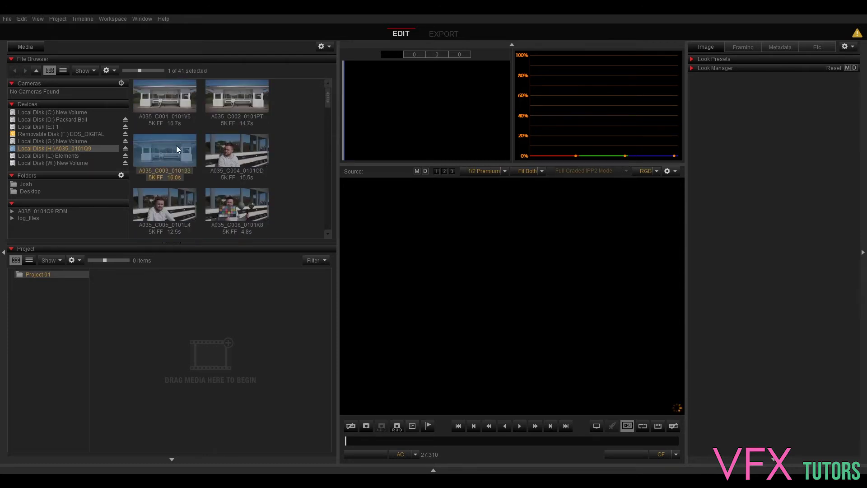
mouse_move(176, 147)
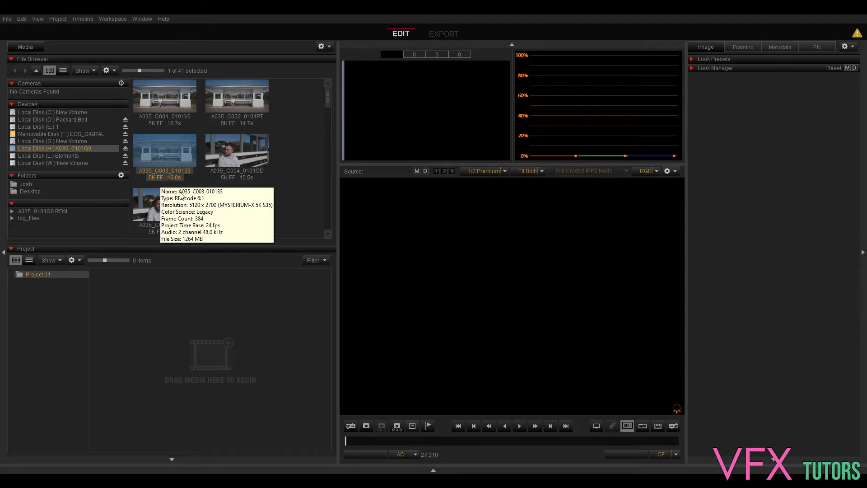
mouse_move(161, 176)
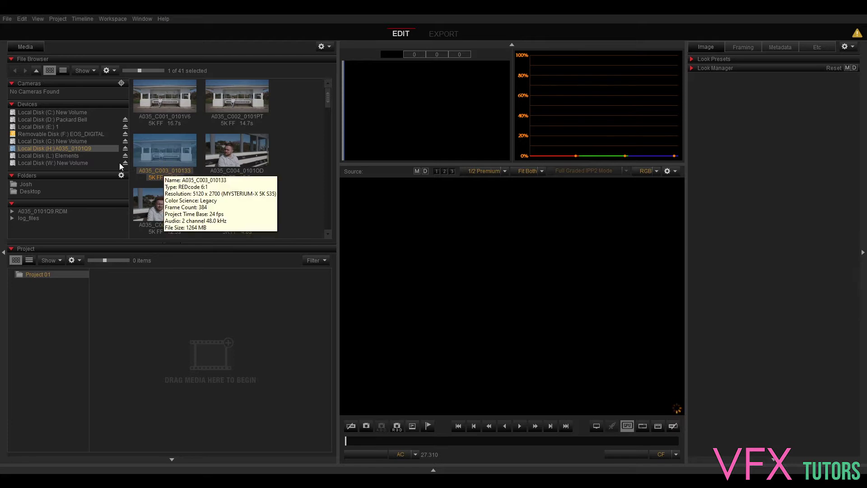
left_click_drag(159, 159, 177, 325)
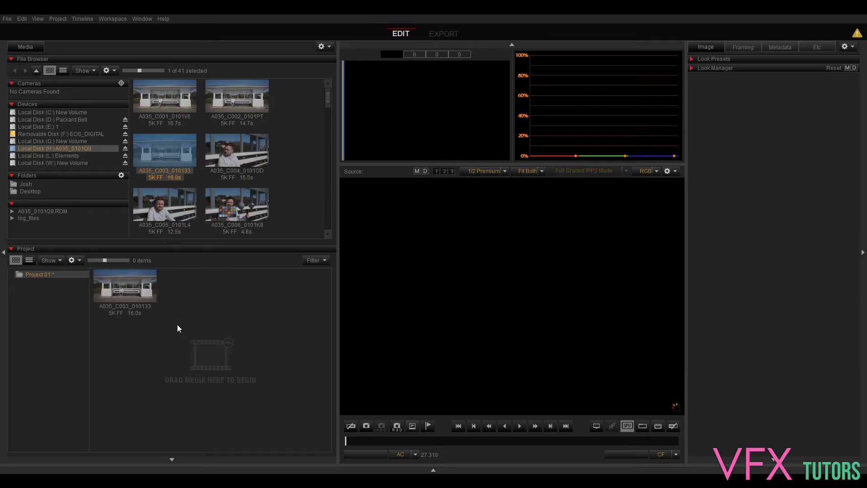
left_click(131, 292)
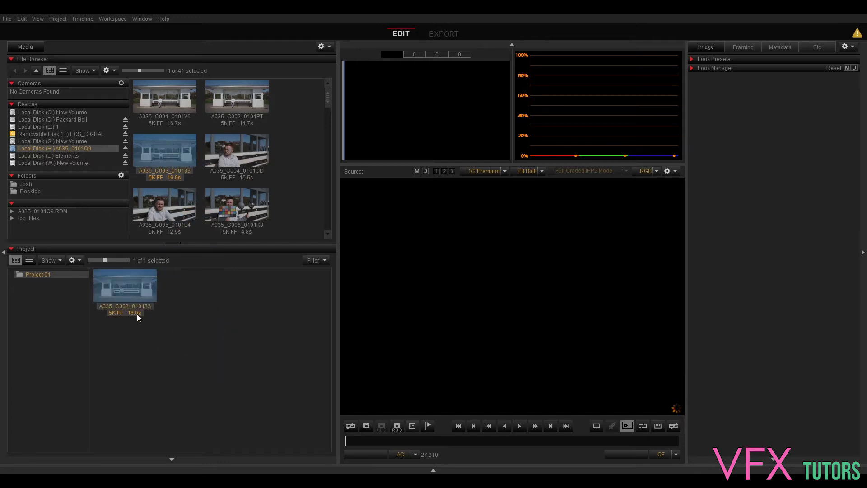
double_click(135, 291)
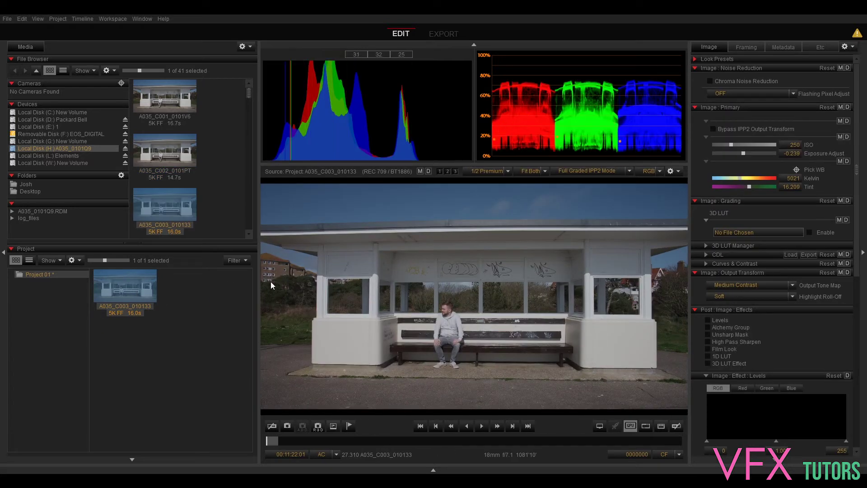
Step: Set the viewer's decode resolution for the open clip to 1/16
scroll(466, 310, "up", 2)
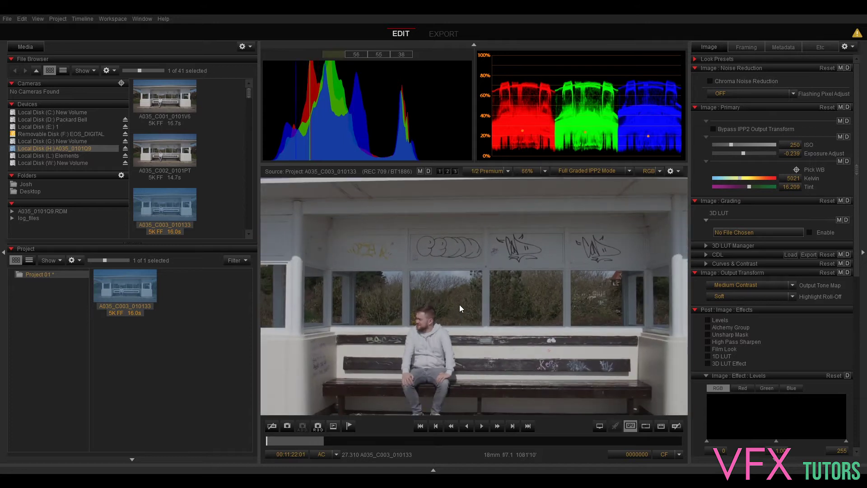
scroll(460, 305, "down", 2)
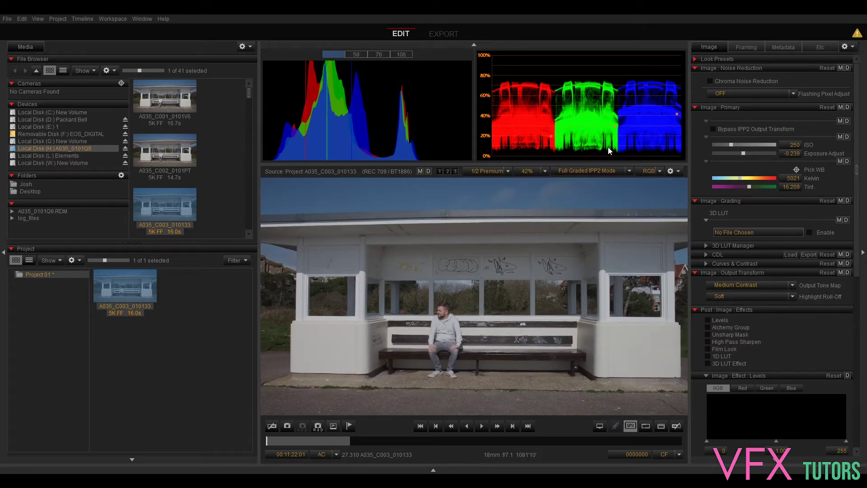
scroll(511, 351, "down", 2)
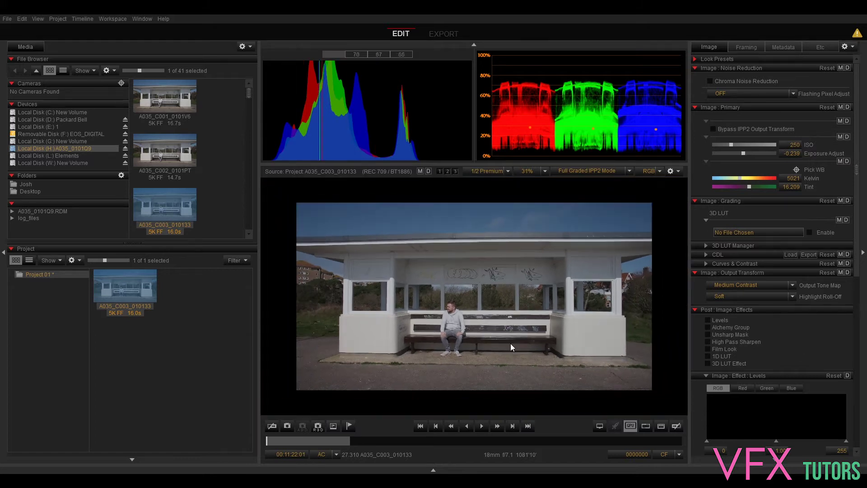
scroll(511, 343, "up", 1)
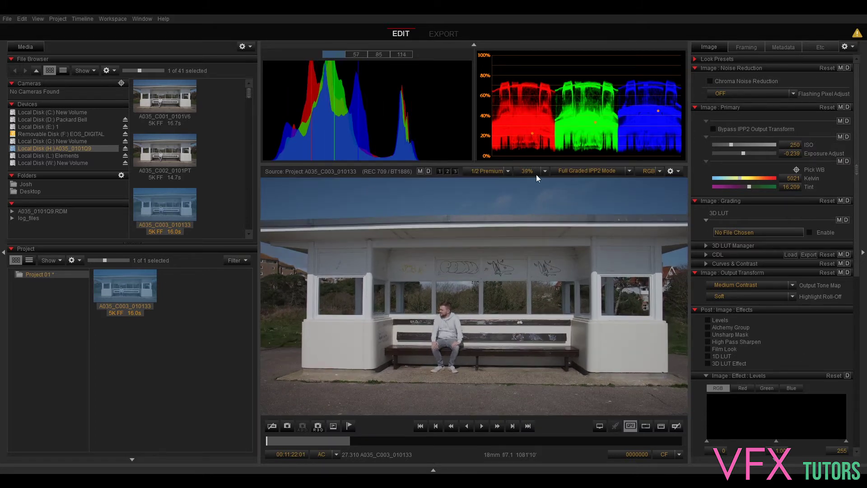
left_click(485, 174)
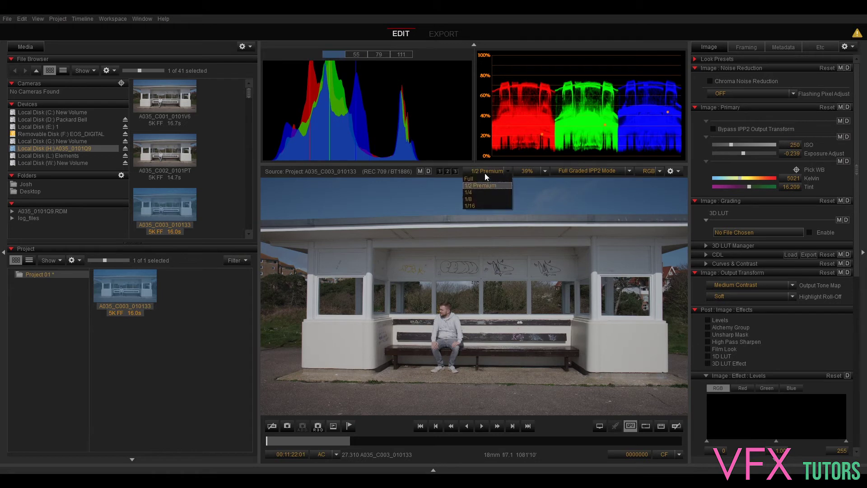
left_click(481, 206)
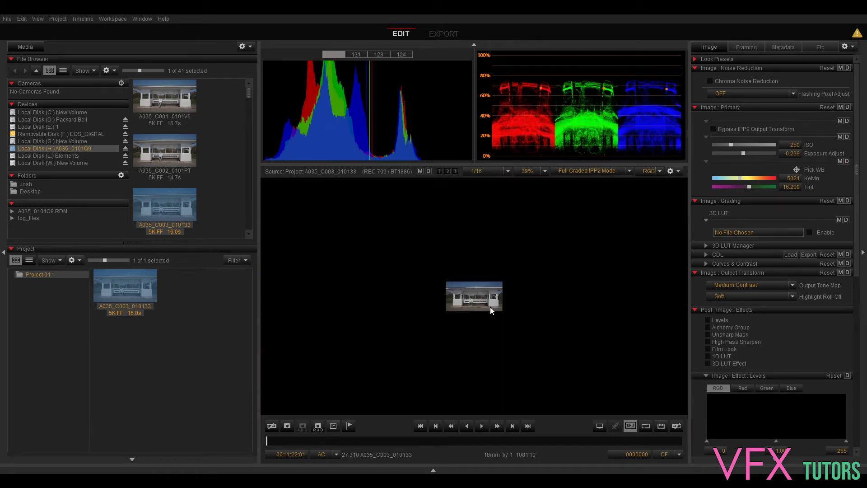
scroll(478, 299, "up", 10)
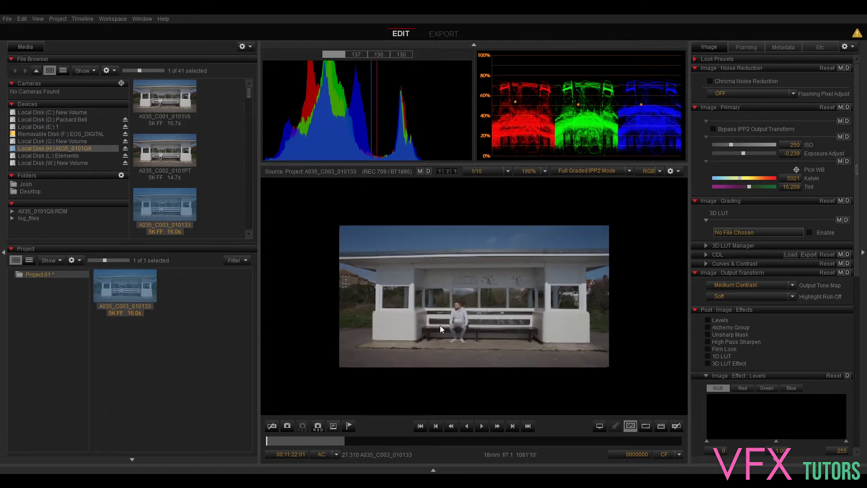
scroll(427, 359, "up", 5)
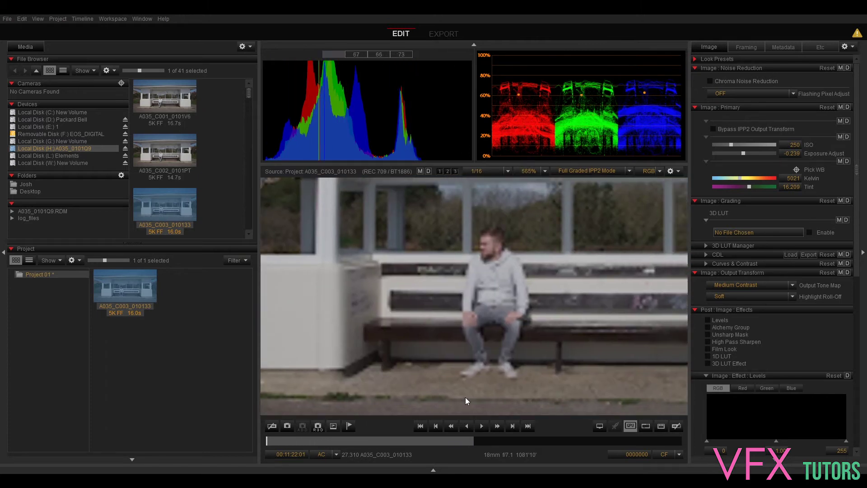
Step: Play the clip at 1/16 resolution to check the playback, and pause it after a few seconds
left_click(495, 425)
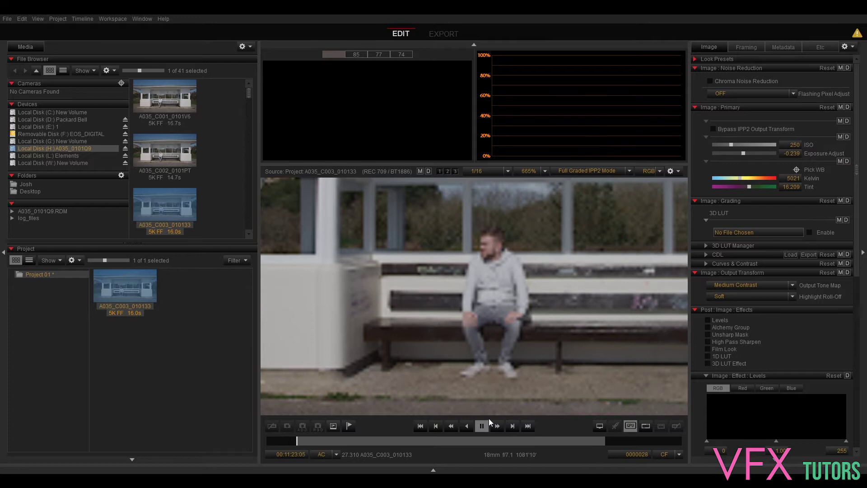
scroll(540, 253, "down", 3)
scroll(540, 254, "down", 4)
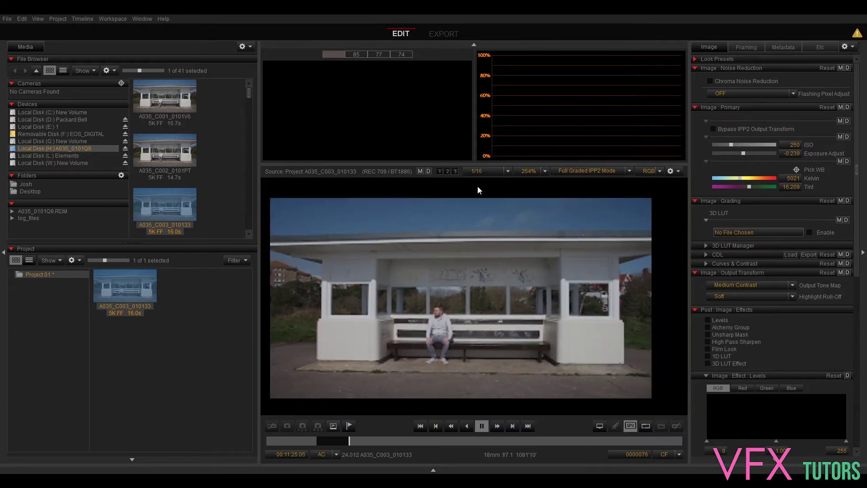
left_click(485, 170)
left_click(481, 425)
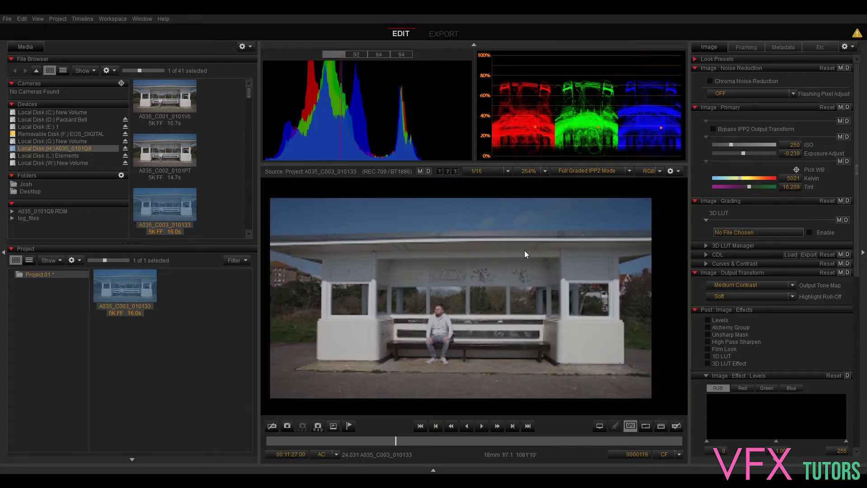
Step: Set the viewer's decode resolution to Full and fit the whole frame in the viewer
left_click(477, 170)
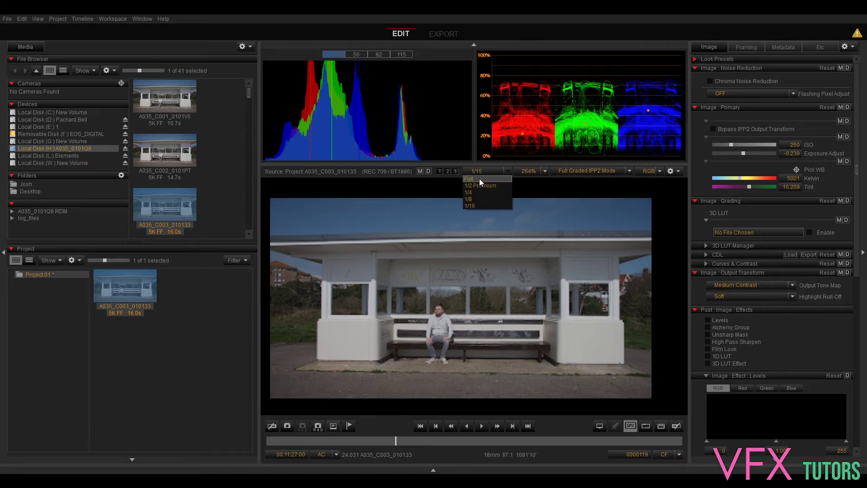
left_click(478, 178)
scroll(516, 345, "down", 10)
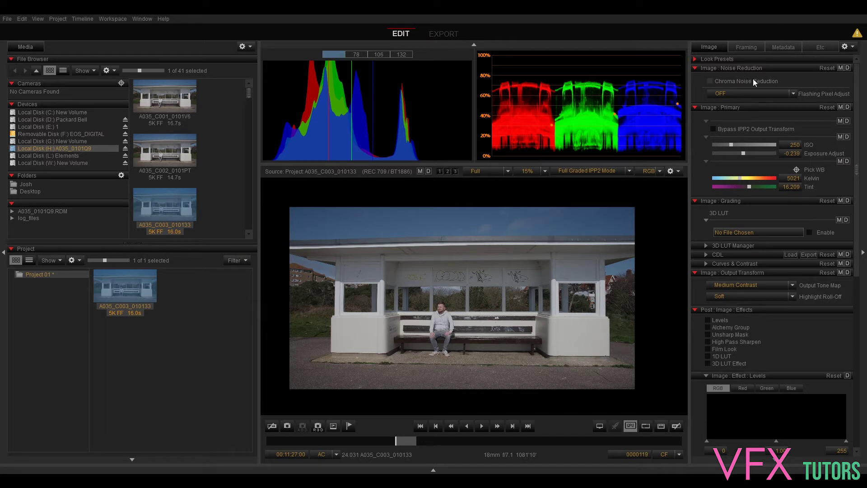
left_click(695, 59)
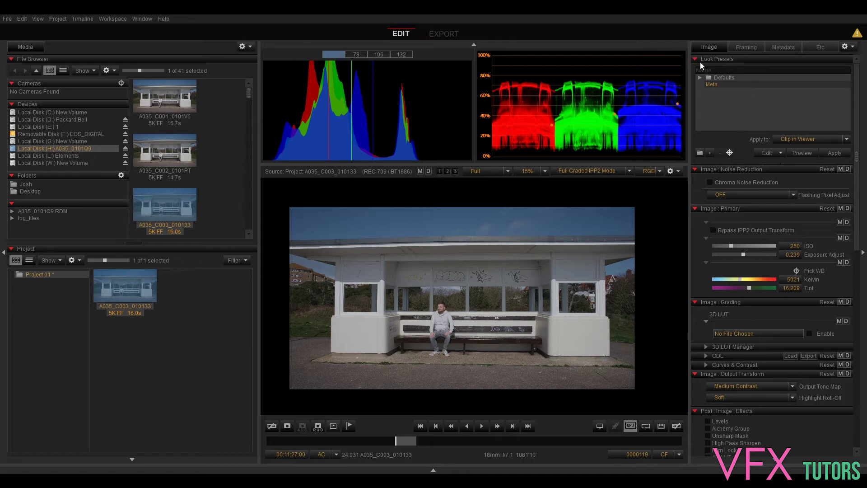
left_click(696, 59)
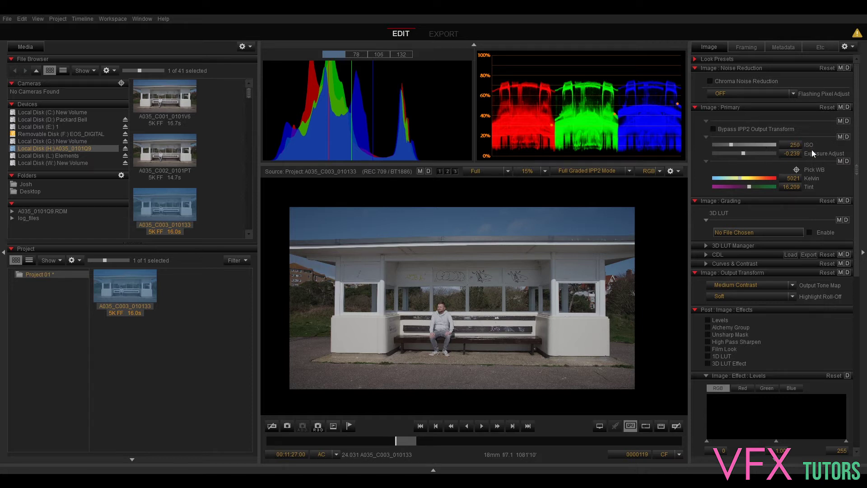
Step: Try Exposure Adjust at 1.433 and -0.835, and reset it to 0.000
left_click_drag(743, 153, 750, 156)
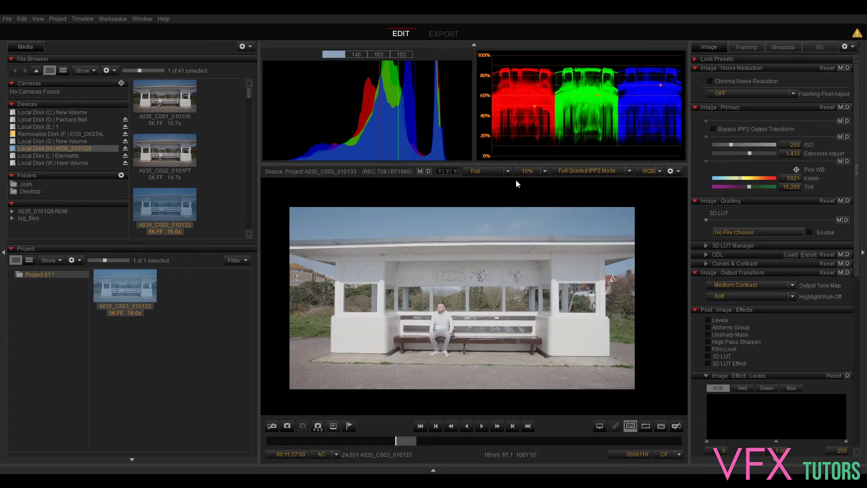
left_click(744, 153)
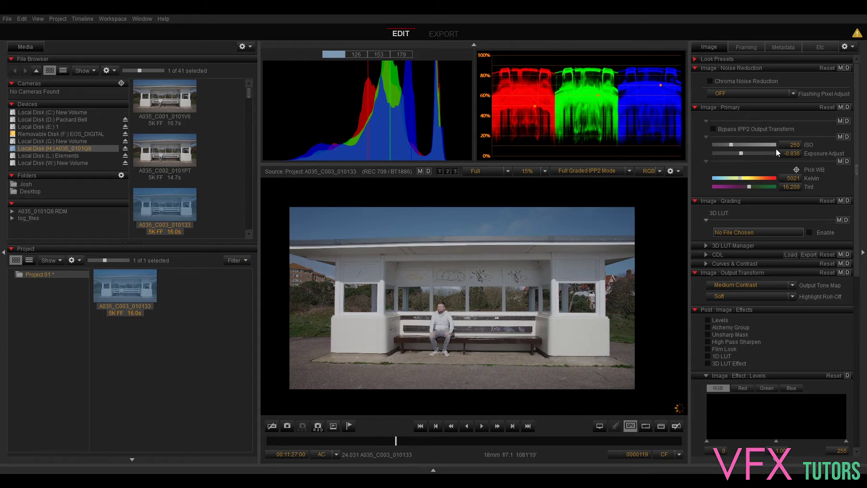
left_click(844, 137)
left_click(840, 137)
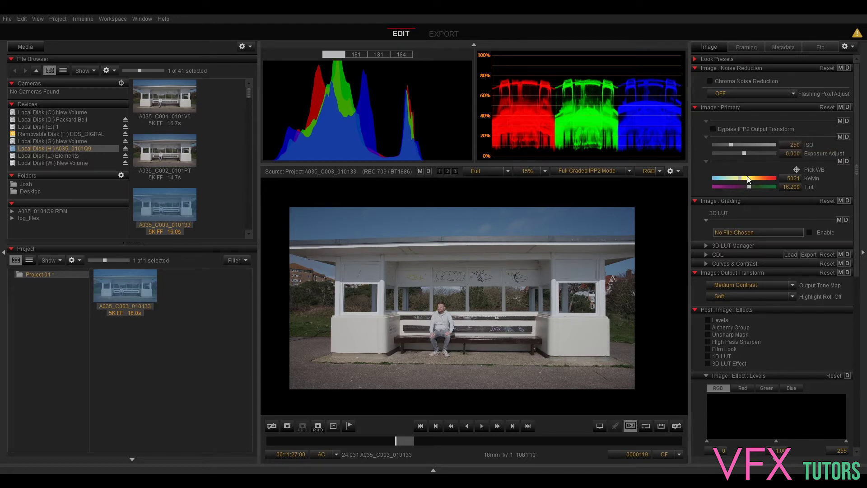
Step: Try a Kelvin value of 4012 and a Tint of 74.627, restoring the clip's recorded white balance after each
mouse_move(736, 178)
left_mouse_down()
mouse_move(765, 183)
mouse_move(730, 183)
left_mouse_up()
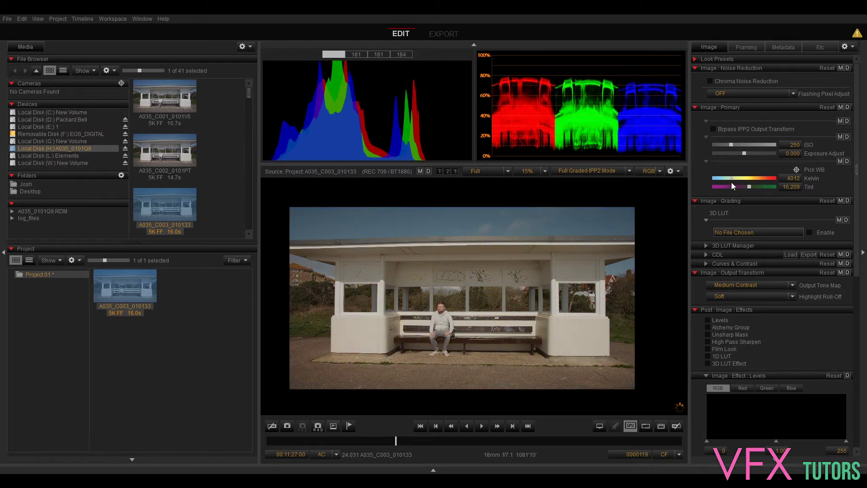
left_click(839, 161)
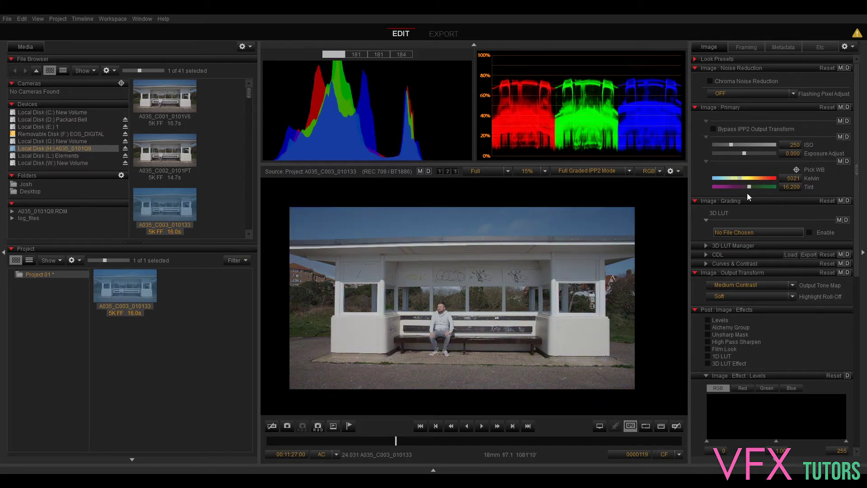
left_click(767, 187)
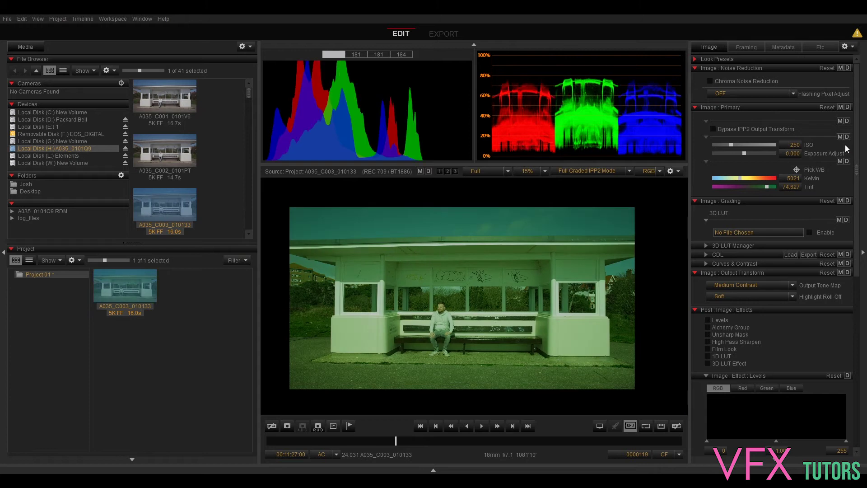
left_click(839, 160)
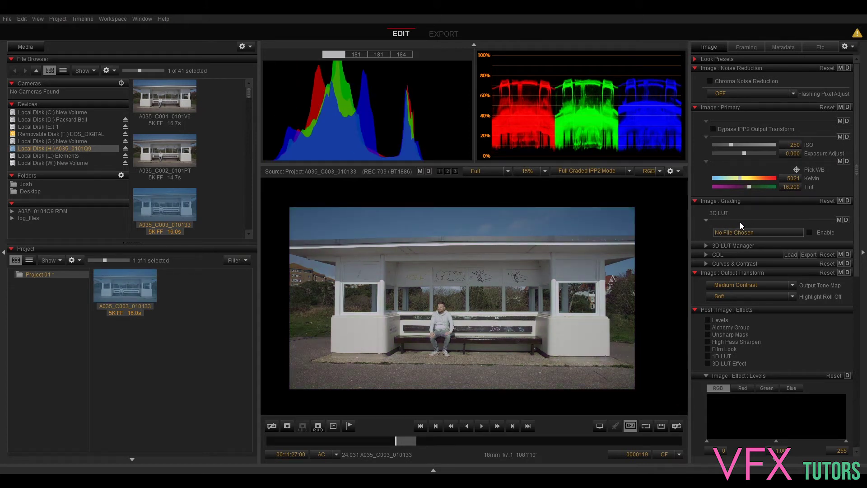
Step: Examine the 3D LUT Manager and CDL grading controls, and expand the Curves & Contrast settings
left_click(705, 245)
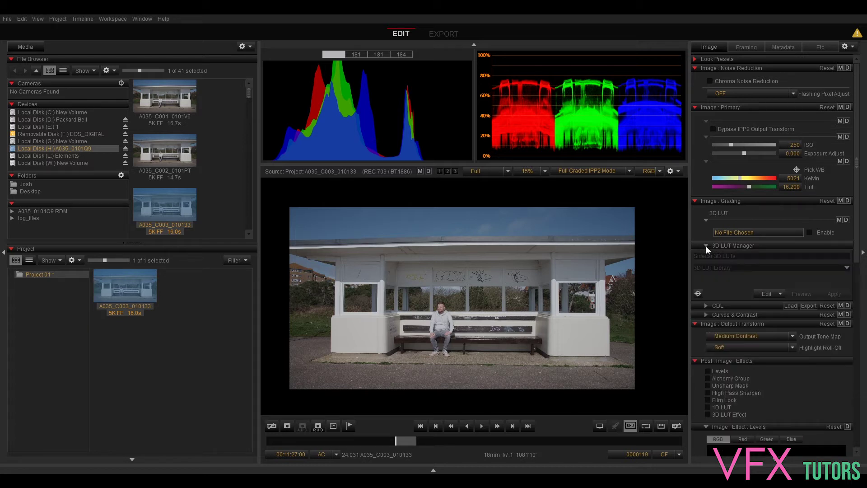
left_click(706, 245)
left_click(706, 255)
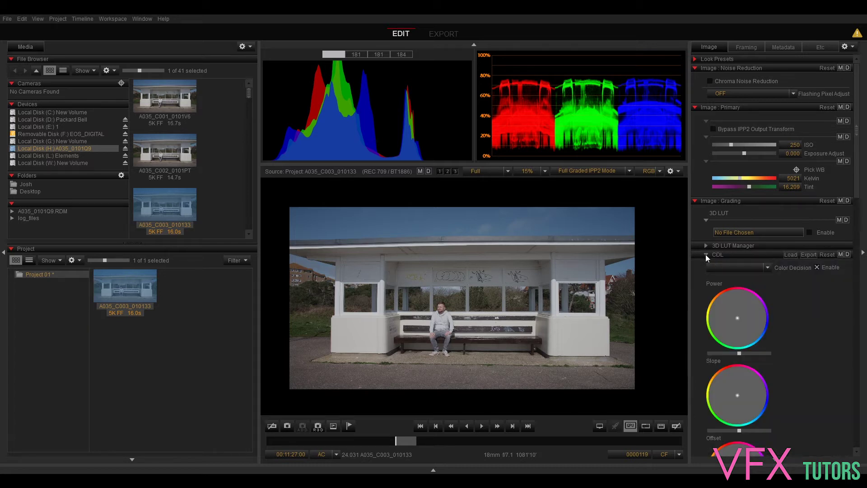
left_click(707, 255)
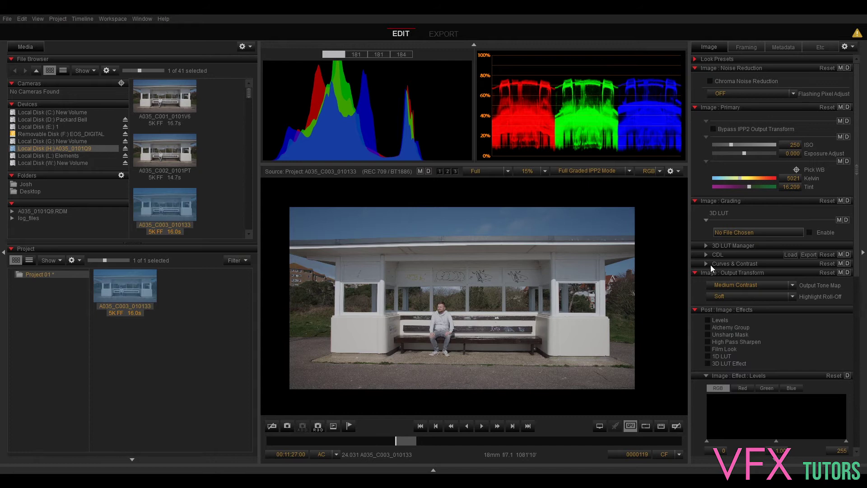
left_click(707, 263)
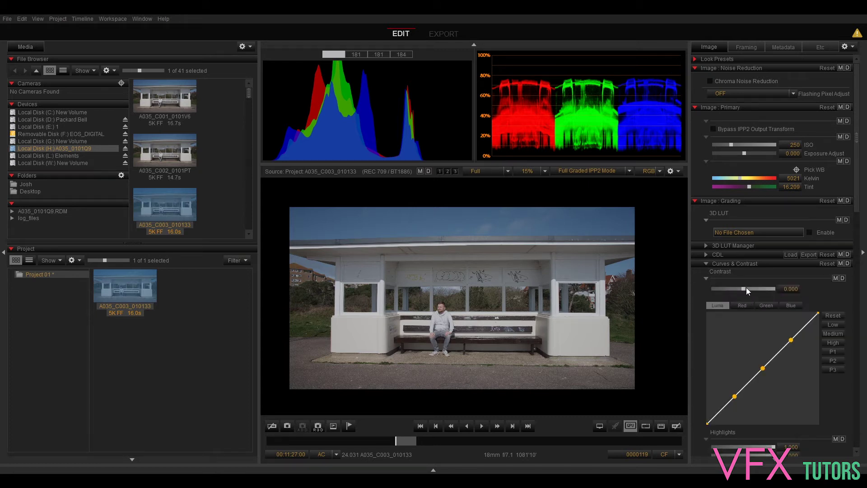
scroll(744, 288, "down", 3)
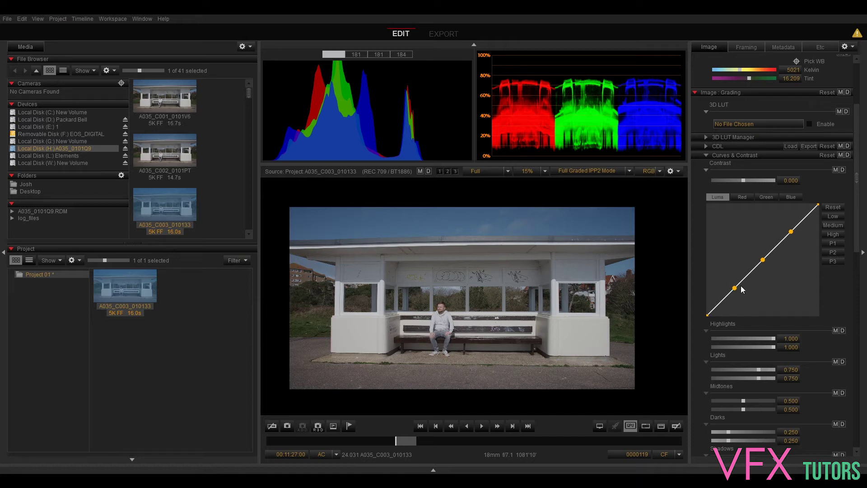
Step: Try reshaping the Luma curve by moving its control points, and reset the curve after each attempt
mouse_move(791, 231)
left_mouse_down()
mouse_move(770, 212)
mouse_move(844, 283)
mouse_move(715, 199)
mouse_move(768, 212)
mouse_move(785, 244)
left_mouse_up()
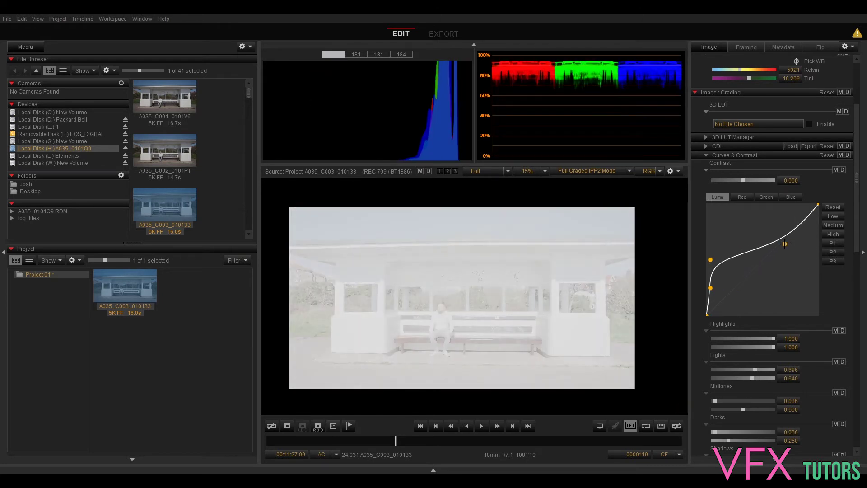
left_click(833, 207)
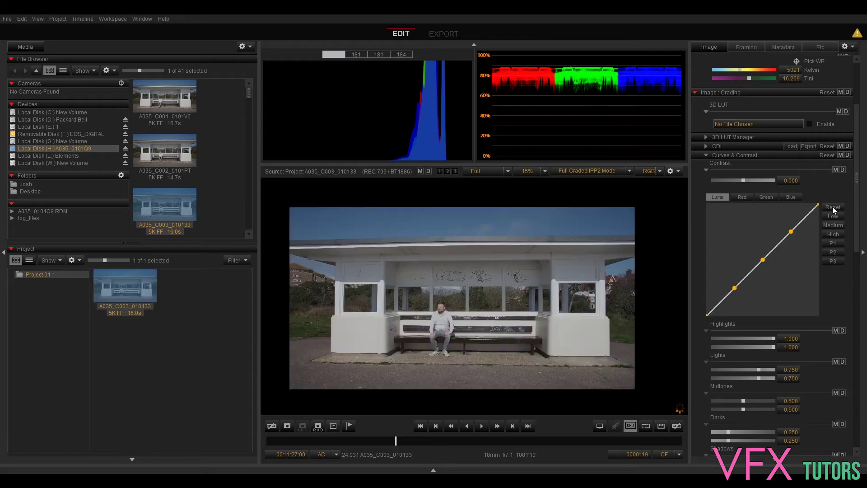
mouse_move(763, 257)
left_mouse_down()
mouse_move(753, 254)
mouse_move(761, 262)
left_mouse_up()
mouse_move(734, 288)
left_mouse_down()
mouse_move(710, 279)
mouse_move(740, 301)
left_mouse_up()
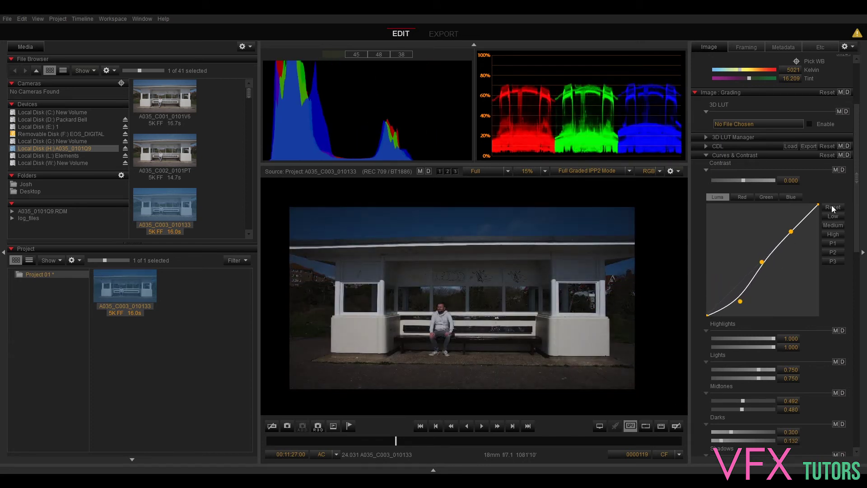
left_click(832, 207)
Step: Look through the Red, Green and Blue curves and return to the Luma curve
left_click(742, 197)
left_click(766, 197)
left_click(791, 197)
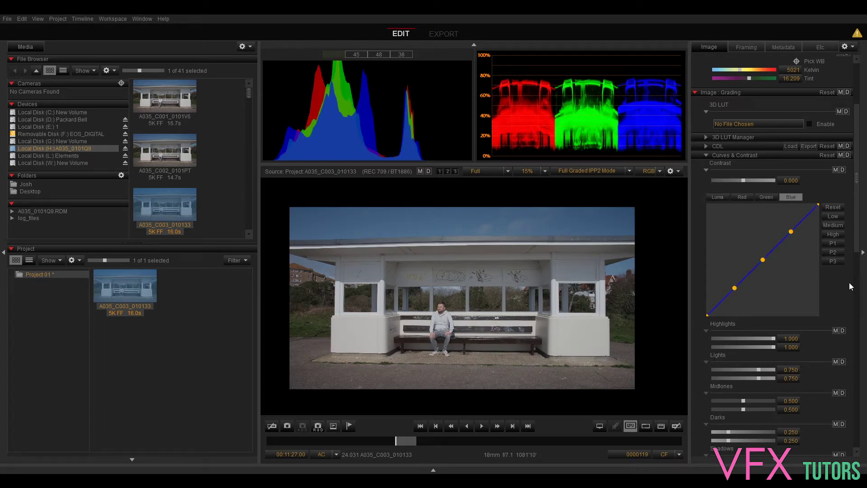
left_click(717, 198)
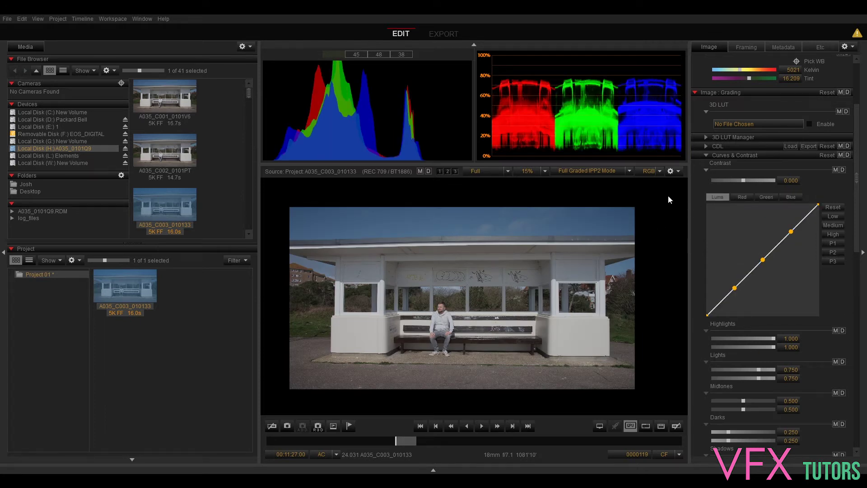
Step: Collapse the Curves & Contrast settings and examine the Output Transform and image effect controls
left_click(705, 170)
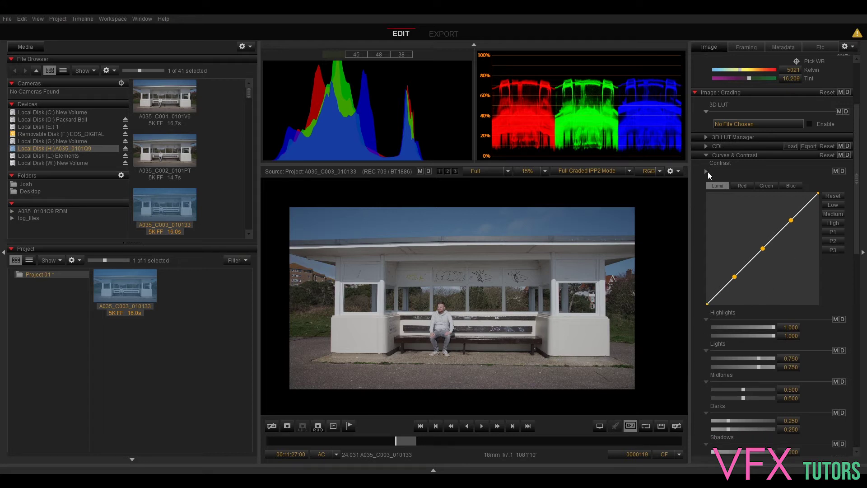
left_click(706, 155)
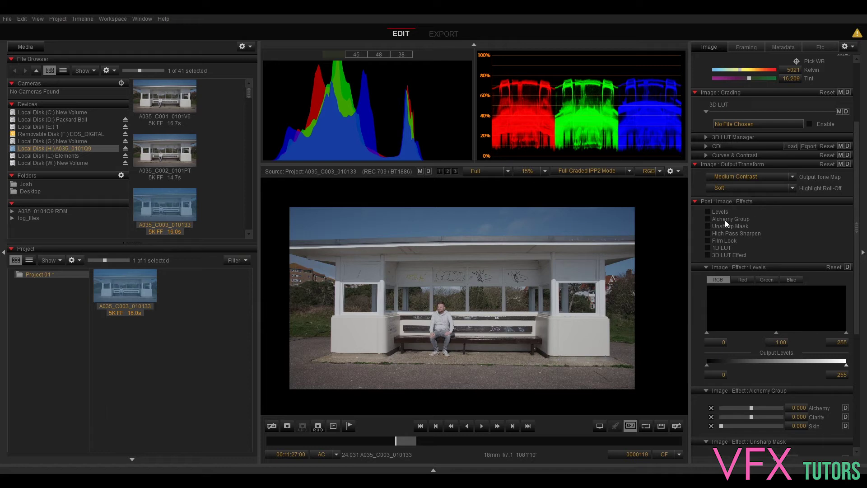
scroll(732, 275, "down", 5)
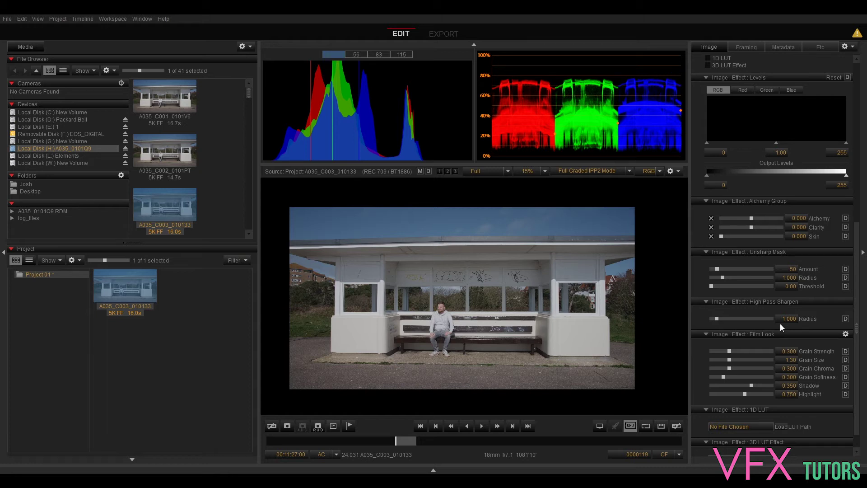
scroll(776, 341, "down", 1)
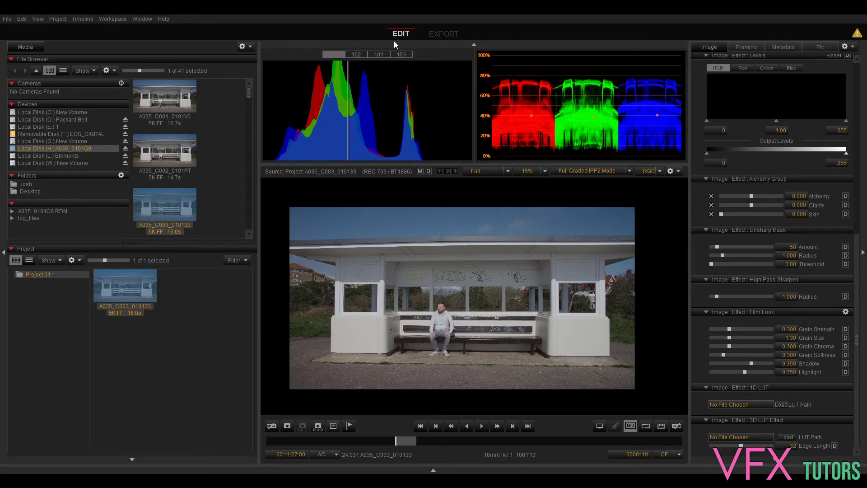
Step: Switch to the Export workspace and place clip A035_C003_010133 at the start of the timeline
left_click(447, 34)
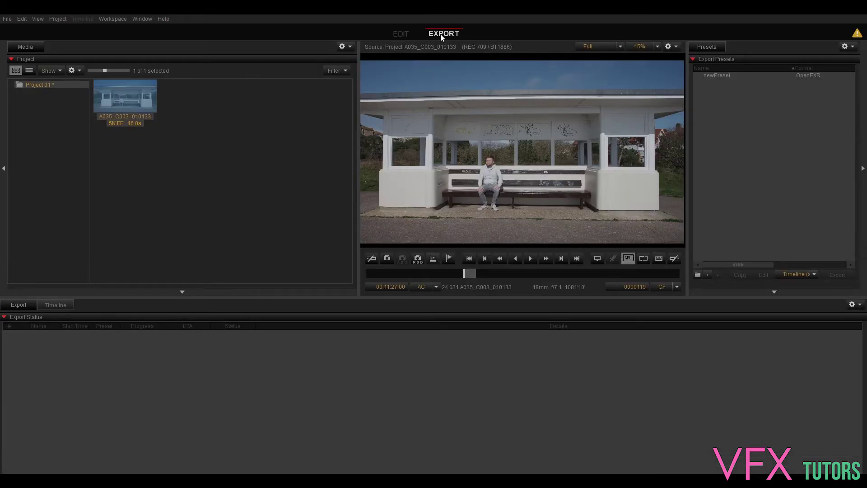
scroll(580, 131, "down", 1)
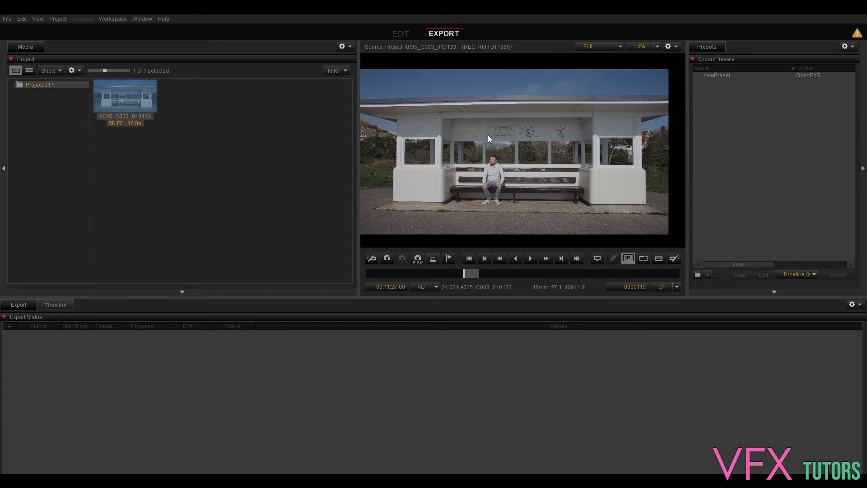
left_click_drag(488, 134, 532, 137)
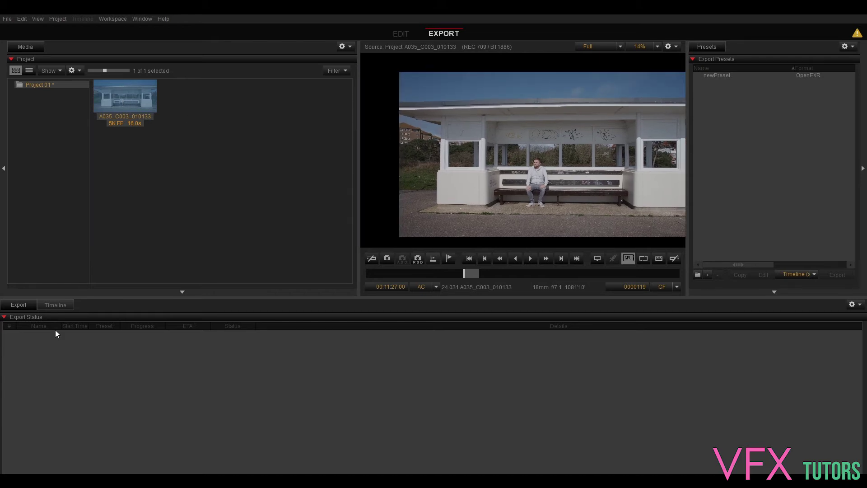
left_click(53, 306)
left_click_drag(108, 95, 112, 357)
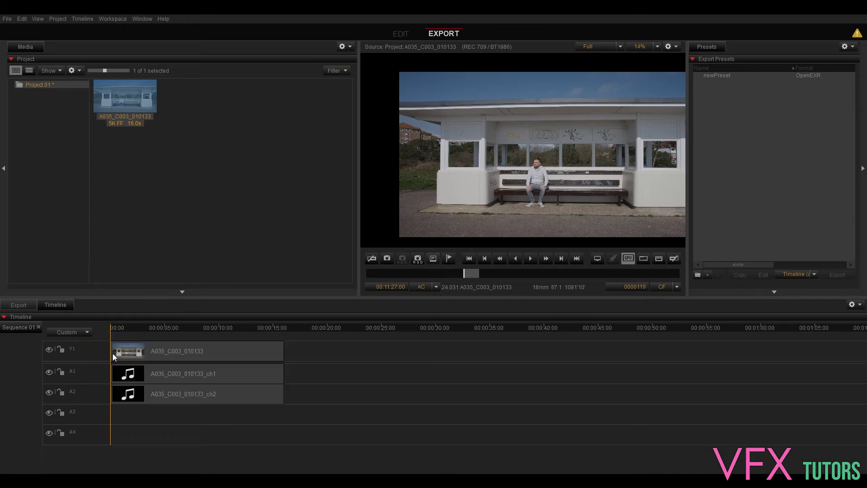
Step: Scrub through the clip on the timeline and disable audio tracks A1 and A2
left_click(155, 326)
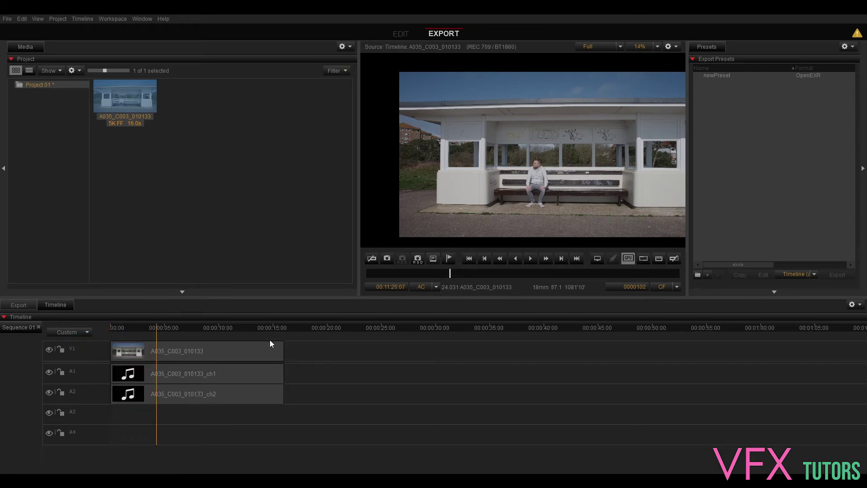
left_click(229, 326)
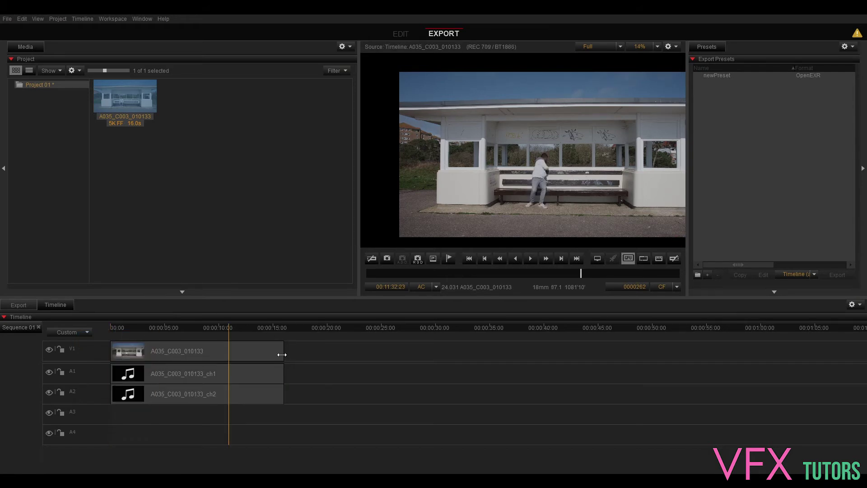
left_click_drag(219, 326, 183, 326)
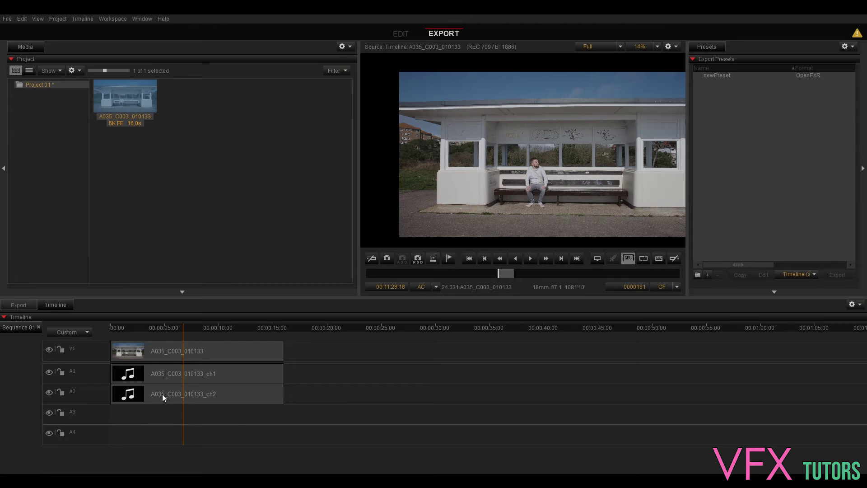
left_click(50, 372)
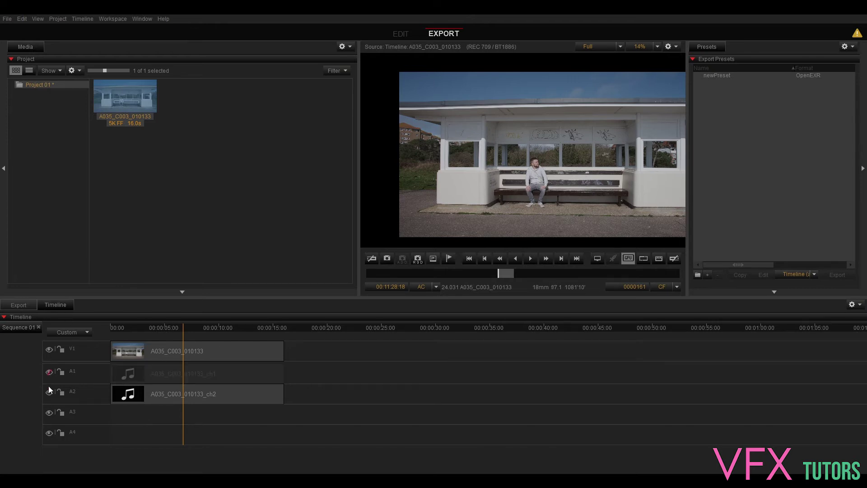
left_click(49, 392)
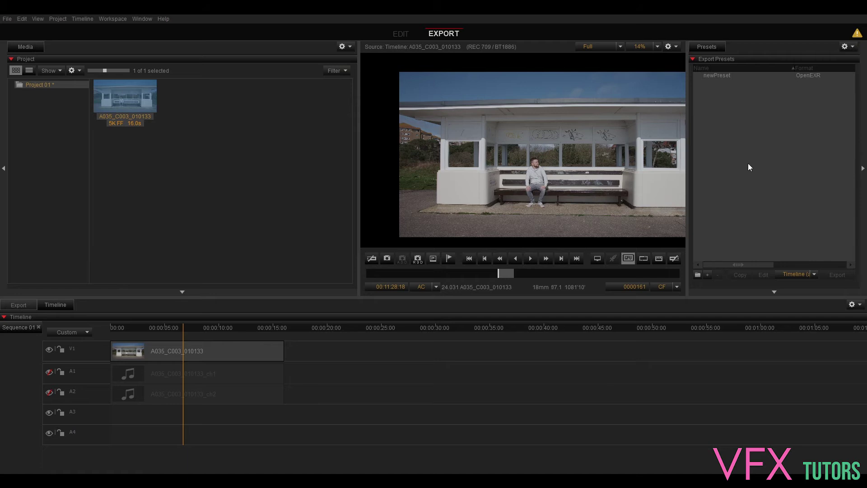
Step: Start a new export preset and name it B001
left_click(708, 275)
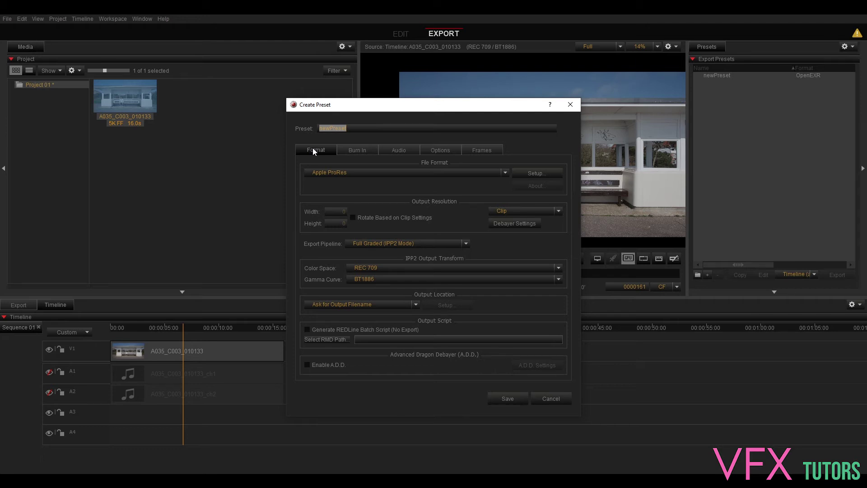
type("BU")
type("001")
key("Return")
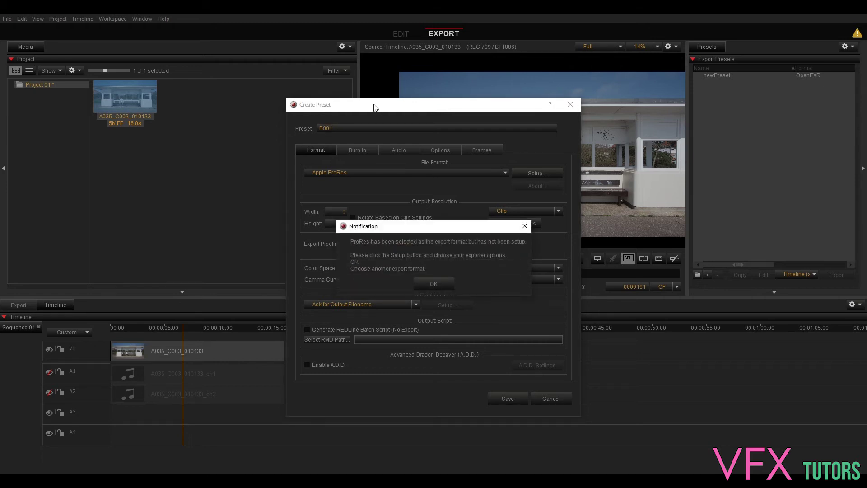
left_click(434, 284)
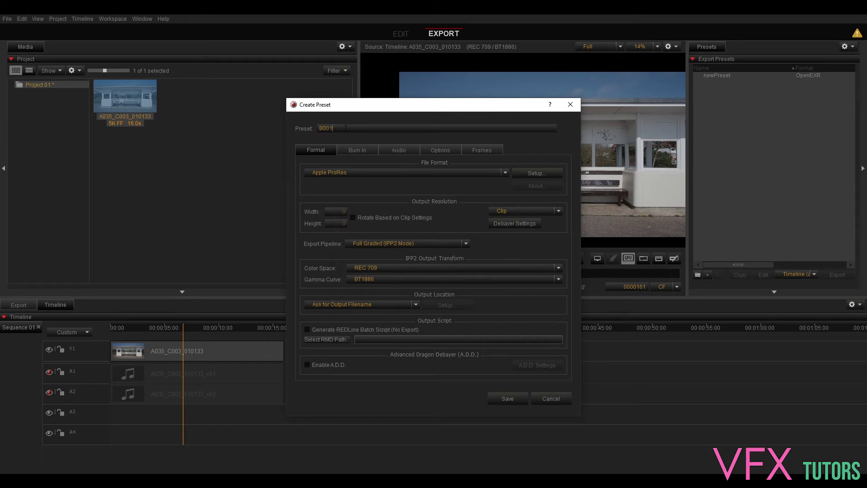
Step: Set the export preset's file format to OpenEXR
left_click(356, 172)
left_click(356, 172)
left_click(356, 172)
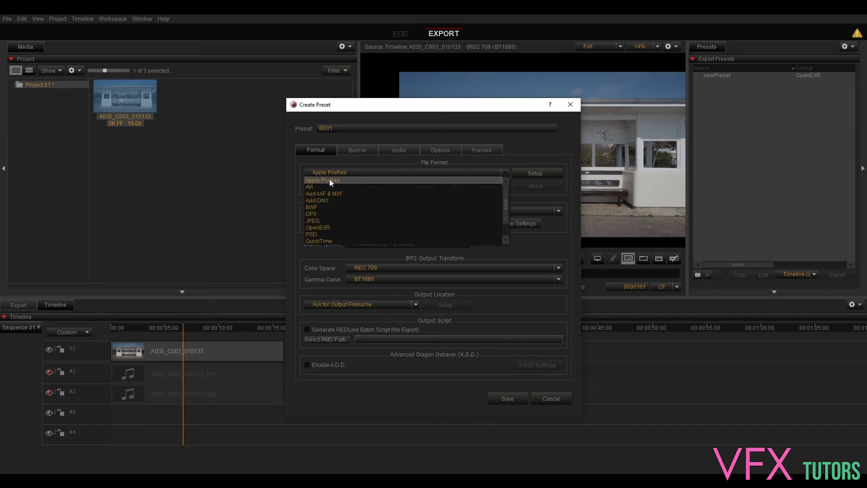
left_click(325, 228)
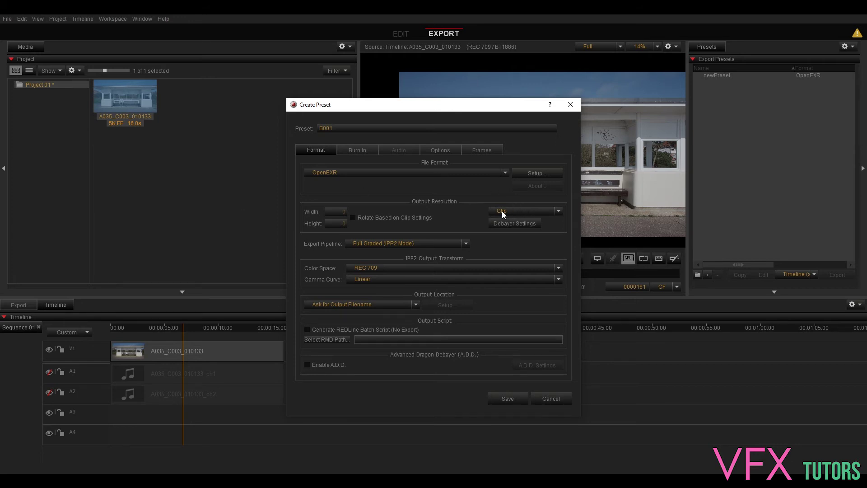
Step: Try the 3840 x 2160 - 4K HD output resolution, and set it back to Clip
left_click(520, 212)
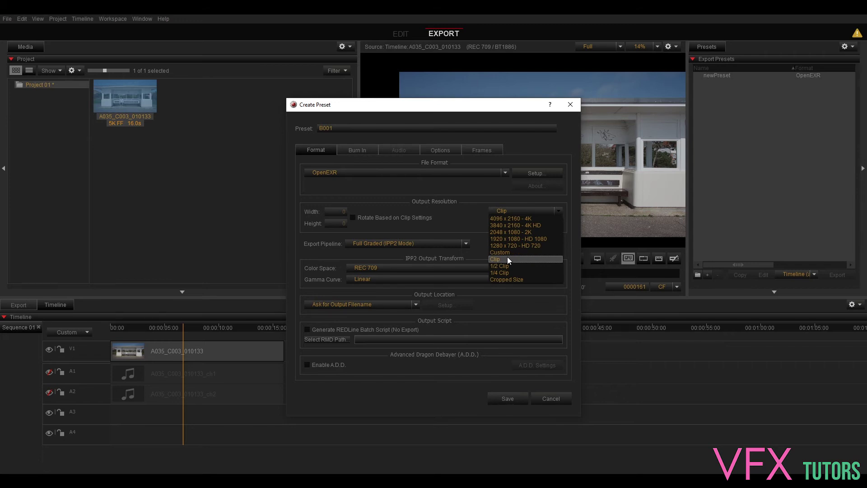
left_click(519, 225)
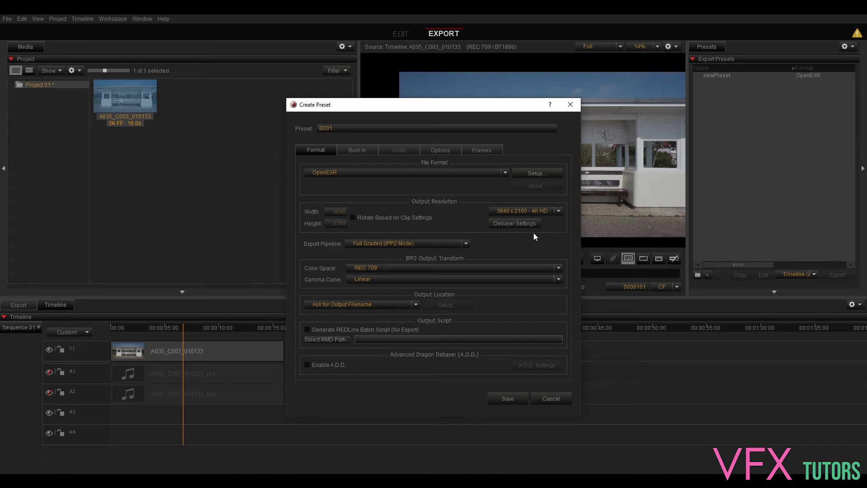
left_click(533, 210)
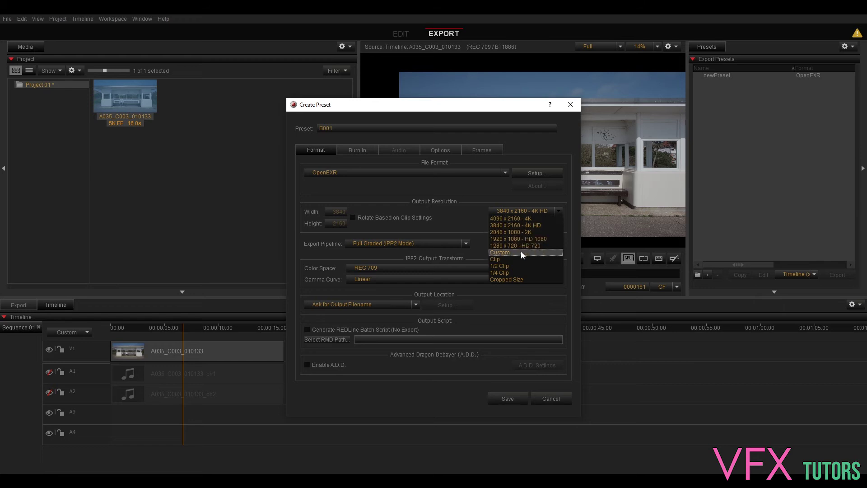
left_click(517, 259)
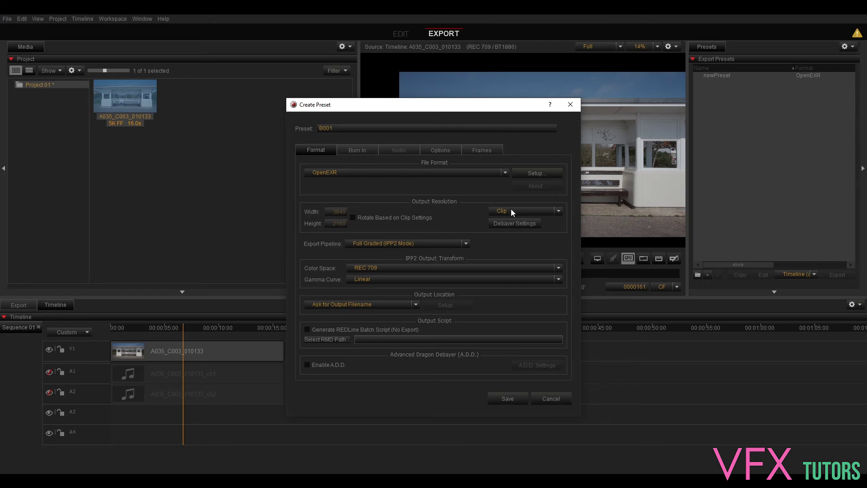
Step: Examine the preset's debayer settings for 2K, 3K and 4K, and leave them without saving changes
left_click(513, 223)
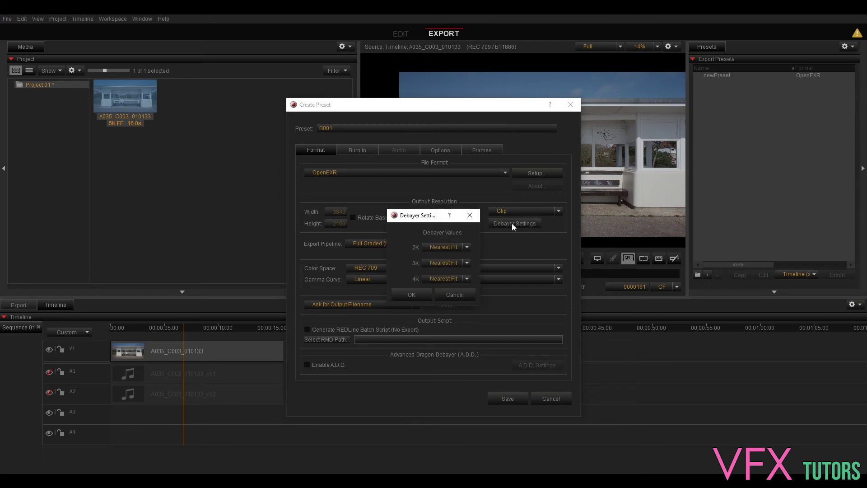
left_click(464, 281)
left_click(464, 282)
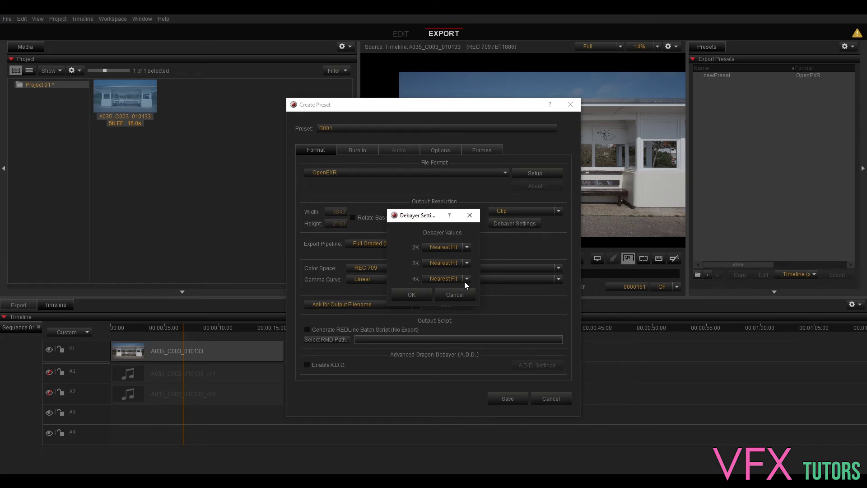
left_click(444, 294)
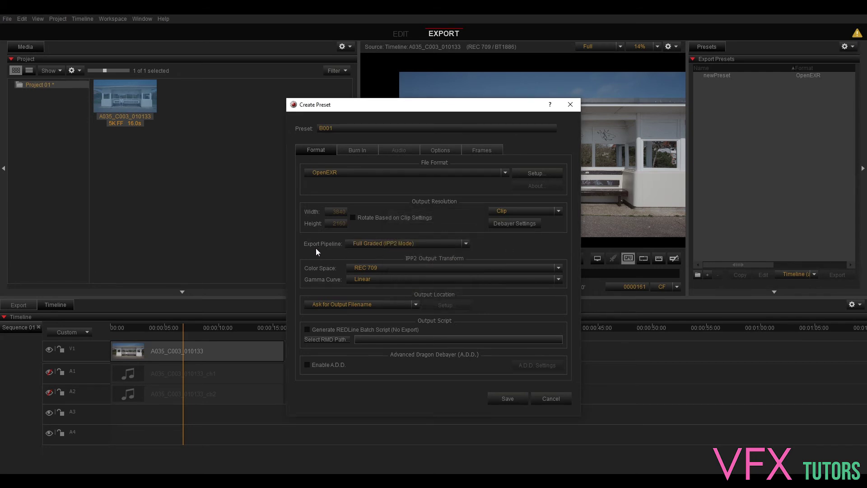
Step: Set the export pipeline to Full Graded (IPP2 Mode) and the output transform's color space to REC 709
left_click(392, 247)
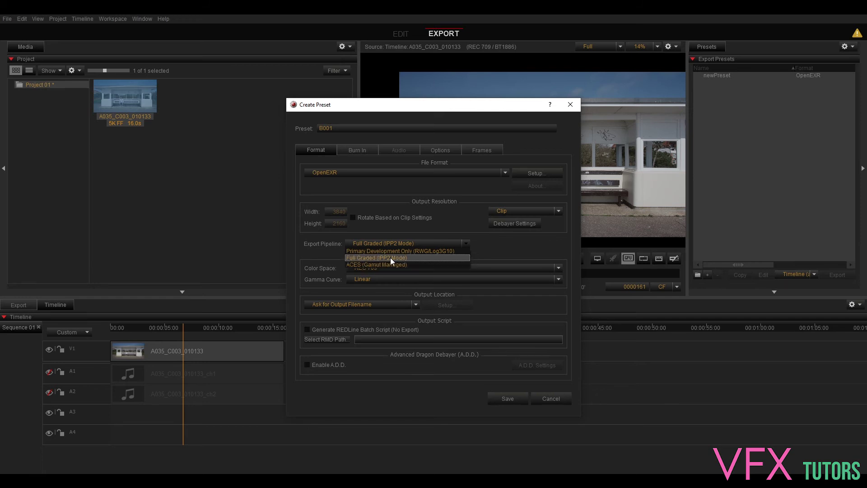
left_click(392, 258)
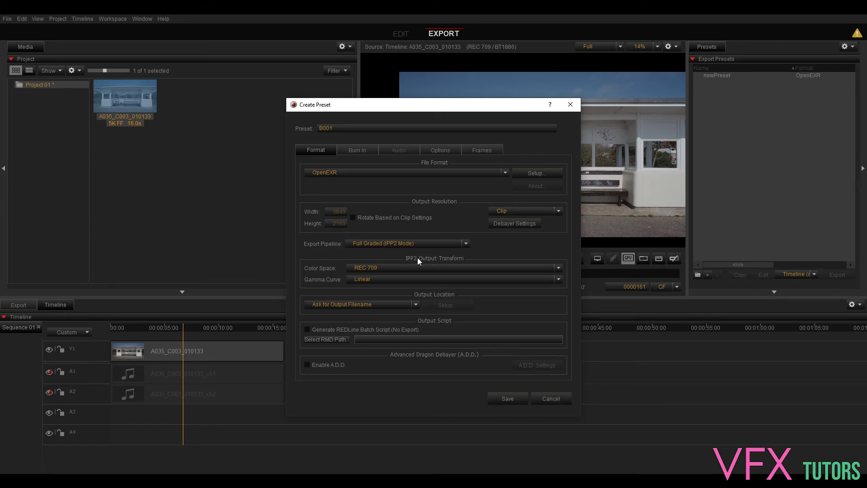
left_click(375, 269)
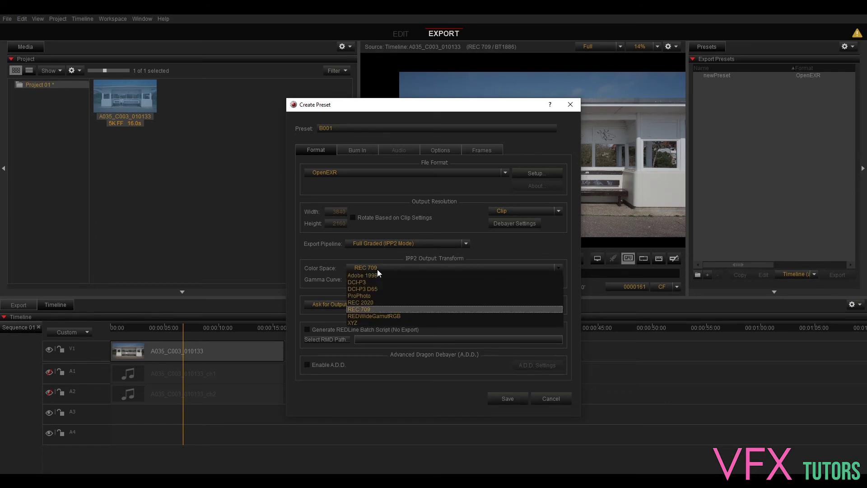
left_click(364, 310)
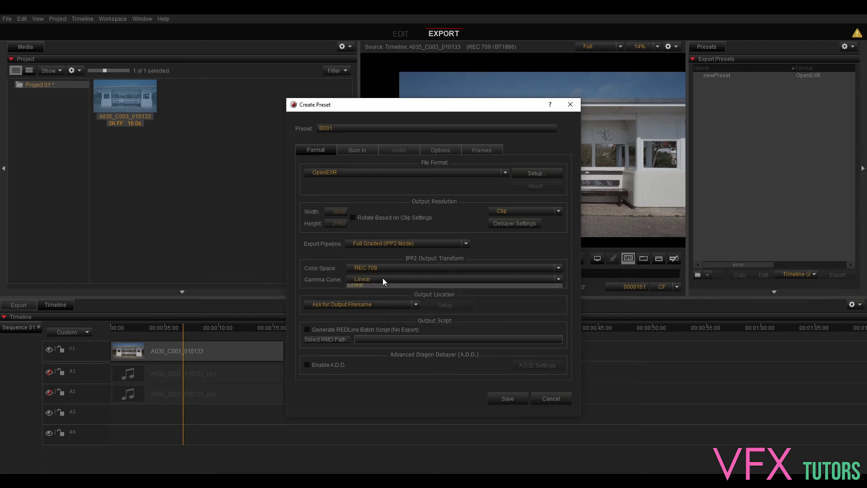
left_click(374, 267)
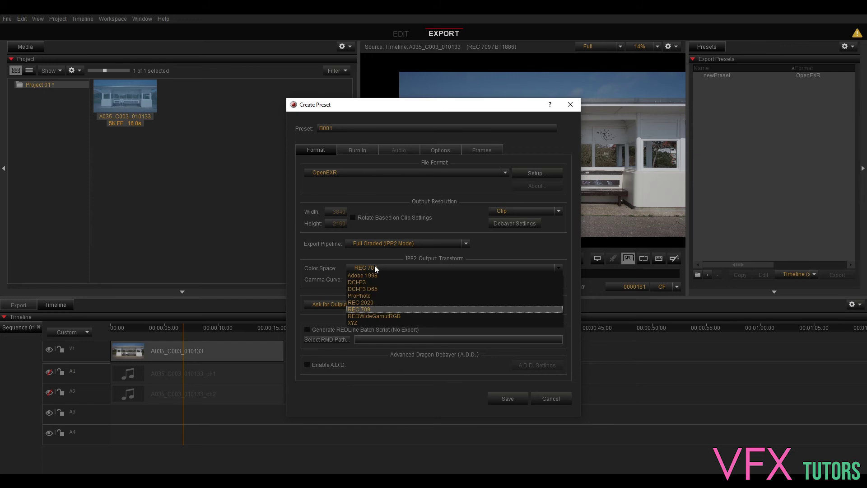
left_click(381, 308)
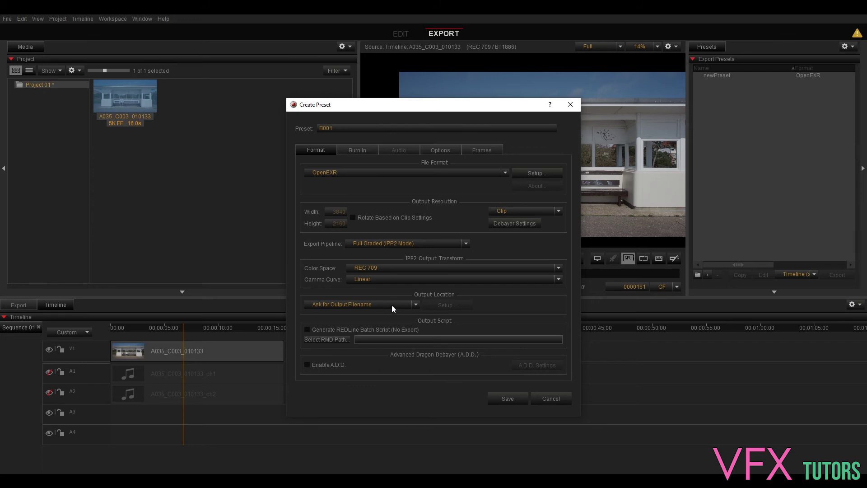
Step: Set the preset's output location to Custom Output and open its output settings
left_click(405, 302)
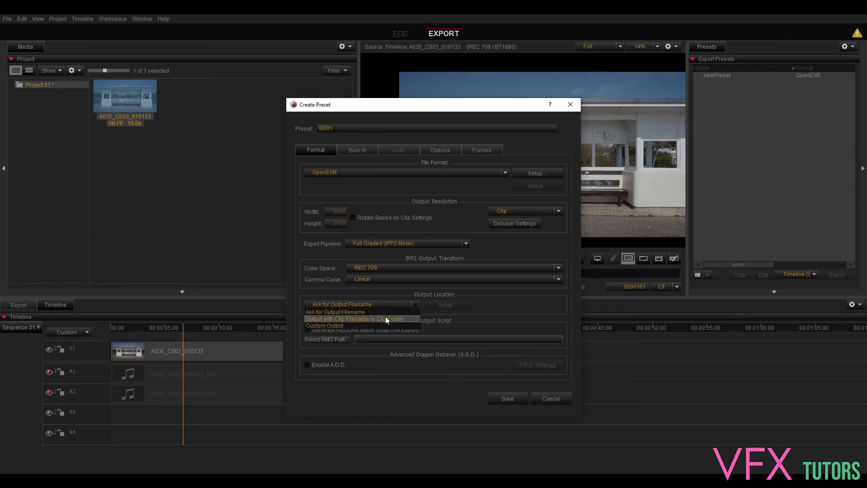
left_click(359, 326)
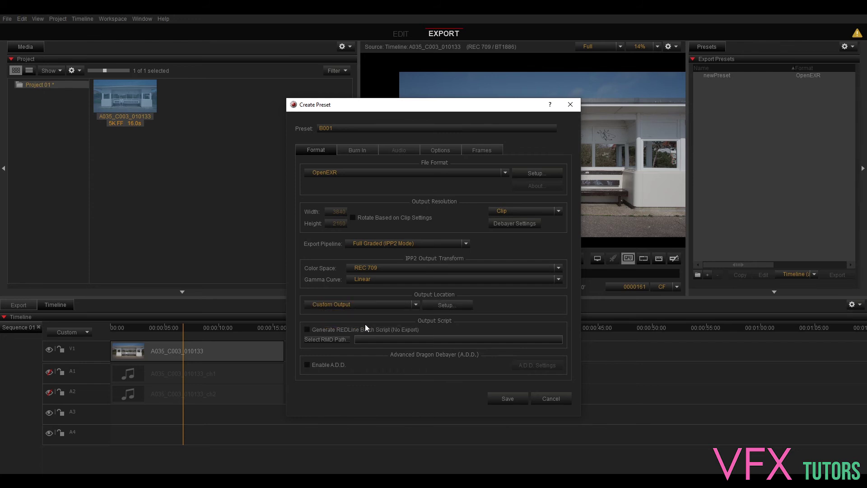
left_click(446, 304)
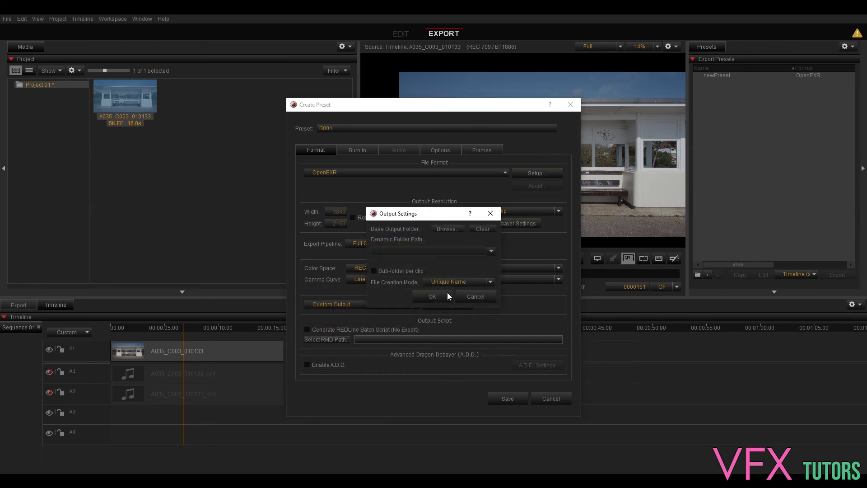
Step: Browse for the base output folder and create a new folder named O2Transcode in G:/VFXtutors/O2
left_click(454, 228)
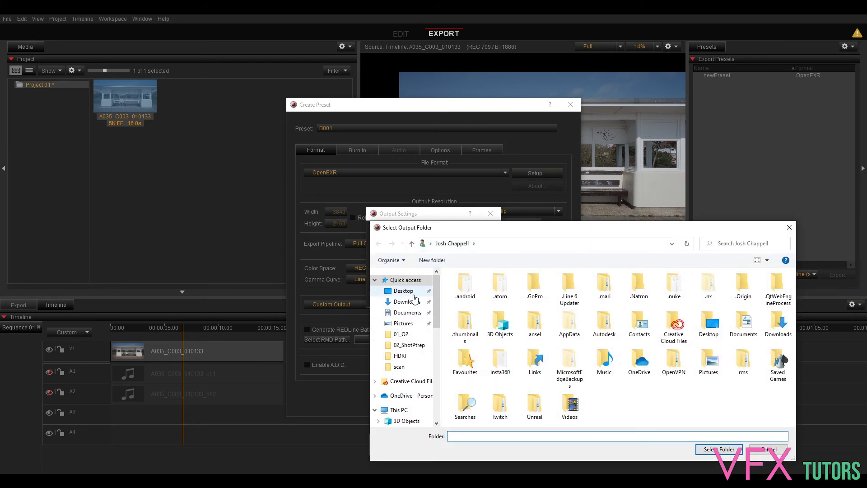
left_click(399, 409)
scroll(529, 352, "down", 3)
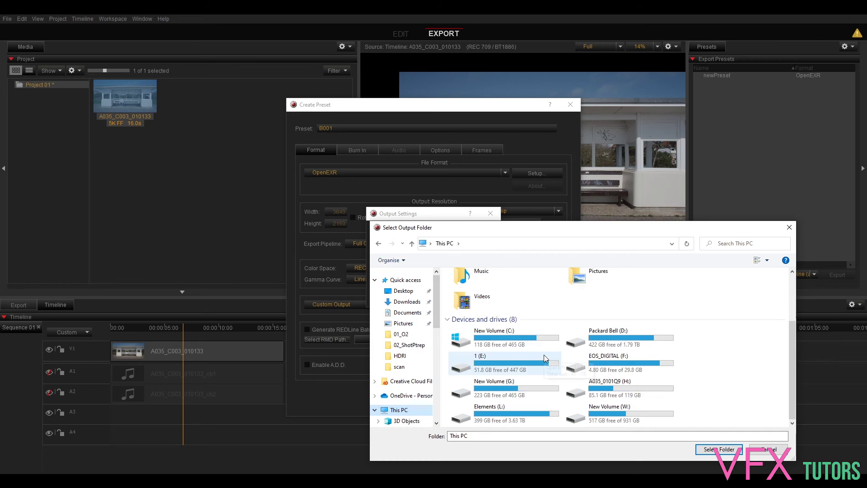
double_click(496, 392)
double_click(476, 305)
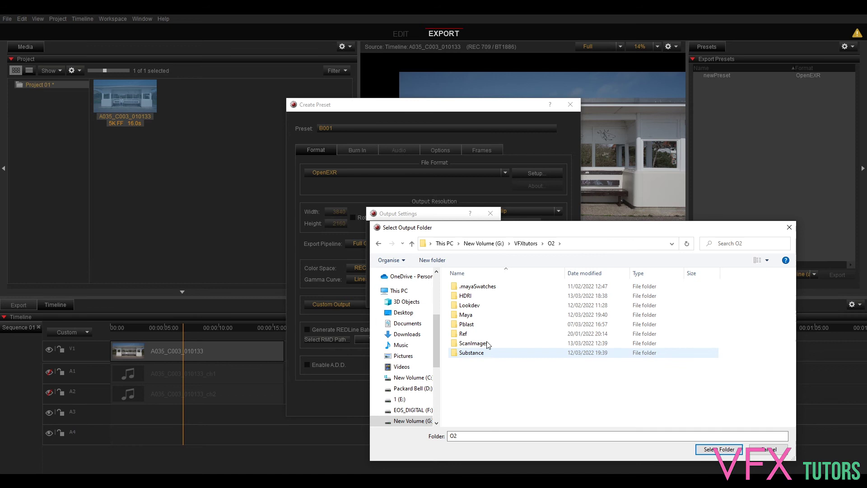
right_click(487, 381)
mouse_move(453, 363)
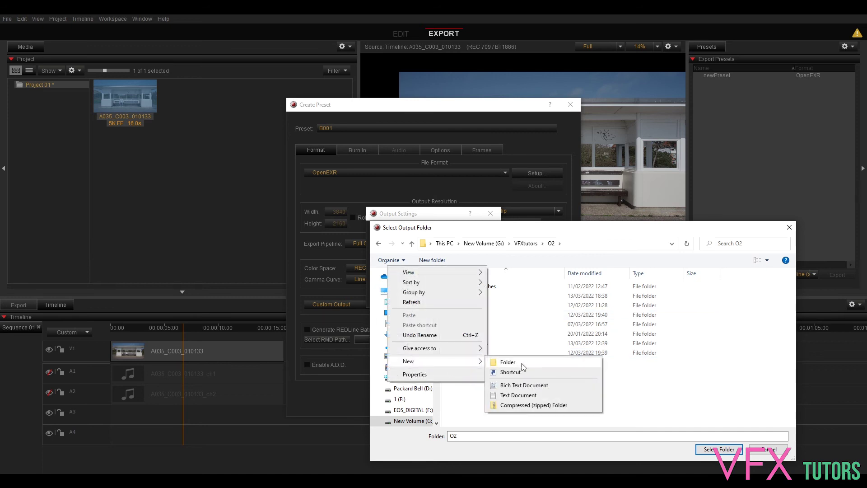
left_click(521, 363)
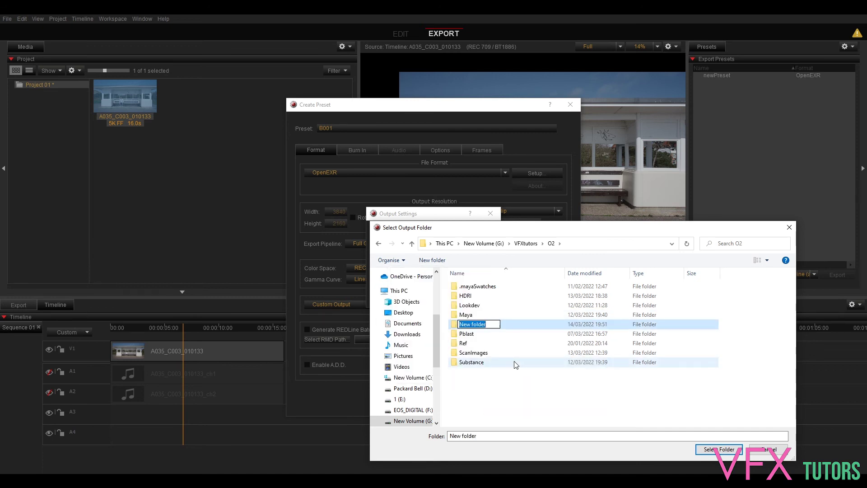
type("O2Transcode")
key("Return")
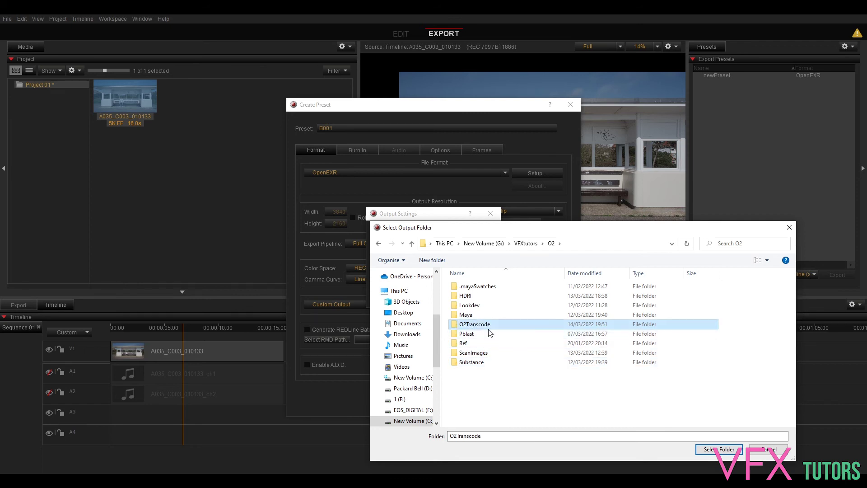
Step: Choose O2Transcode as the base output folder and accept the output settings
double_click(483, 327)
left_click(719, 449)
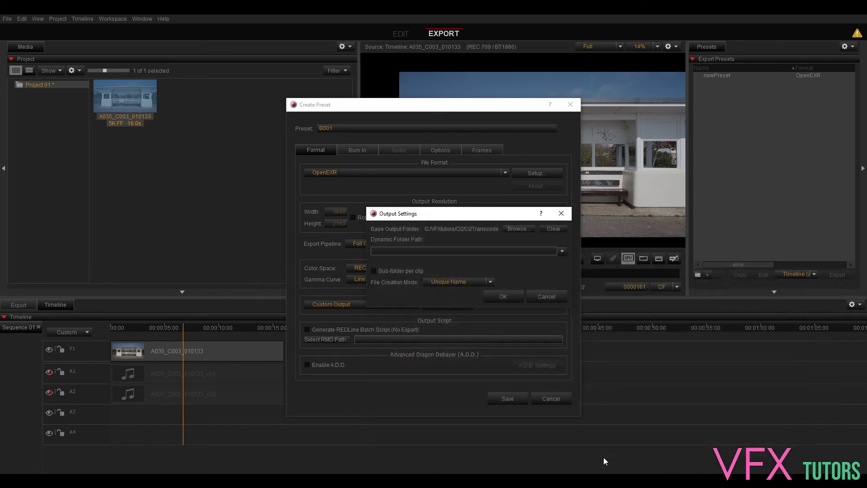
left_click(457, 281)
left_click(463, 287)
left_click(506, 297)
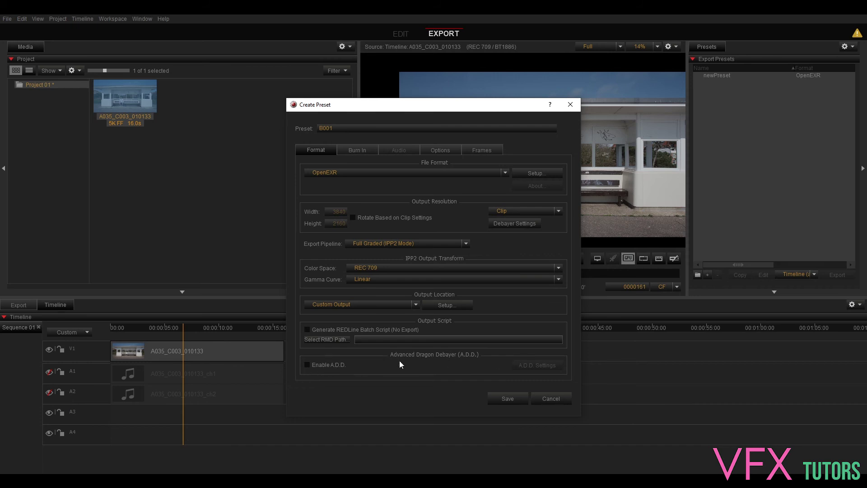
Step: Try enabling A.D.D. to examine its export options, and turn it back off without changing them
left_click(307, 364)
left_click(528, 367)
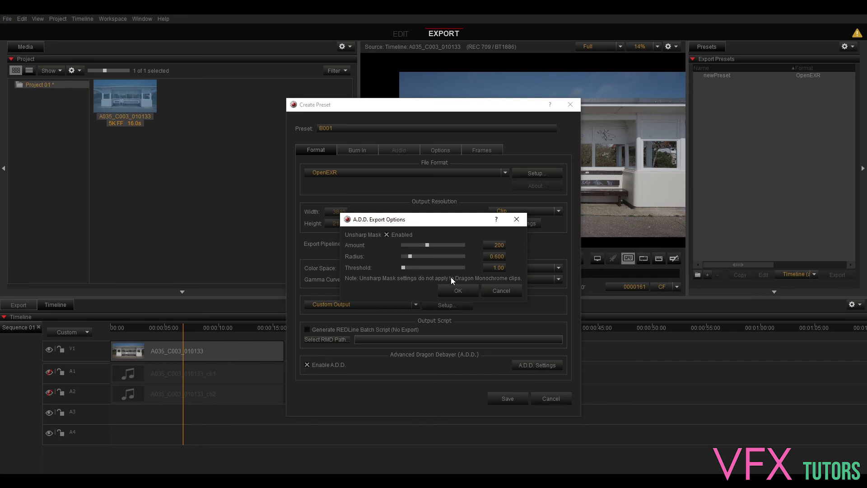
left_click(500, 289)
left_click(307, 365)
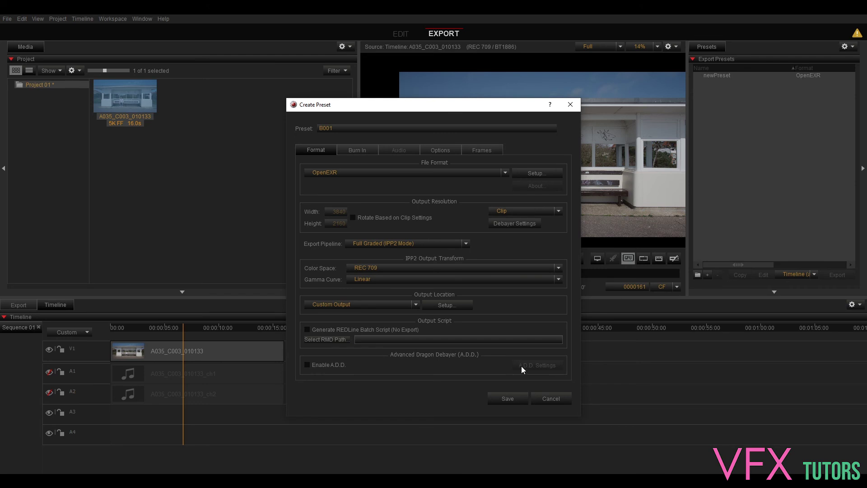
Step: Set up the OpenEXR exporter with compression set to None, and save the B001 preset
left_click(504, 398)
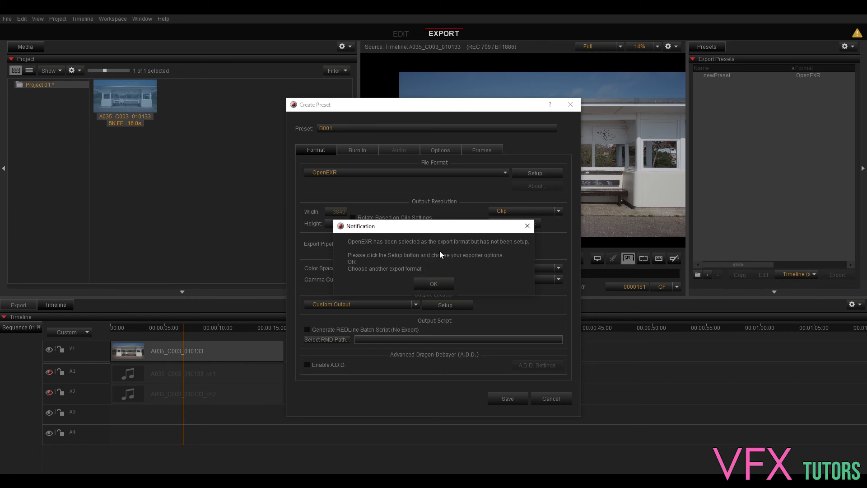
left_click(437, 284)
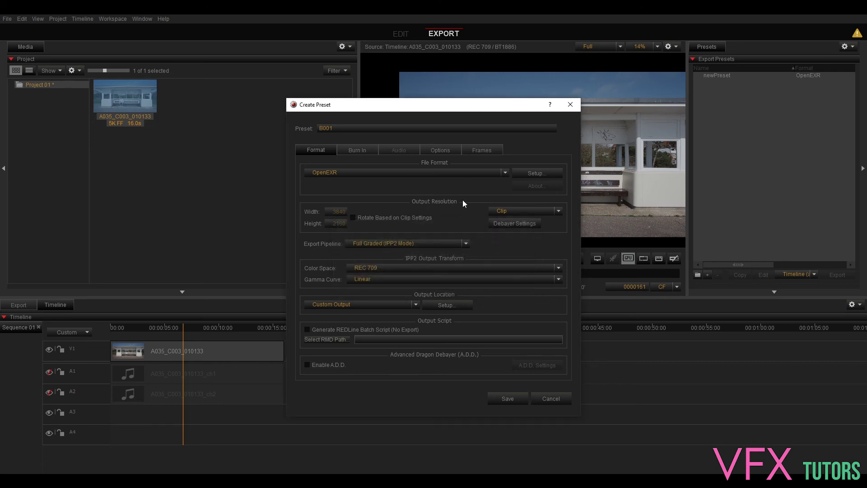
left_click(545, 174)
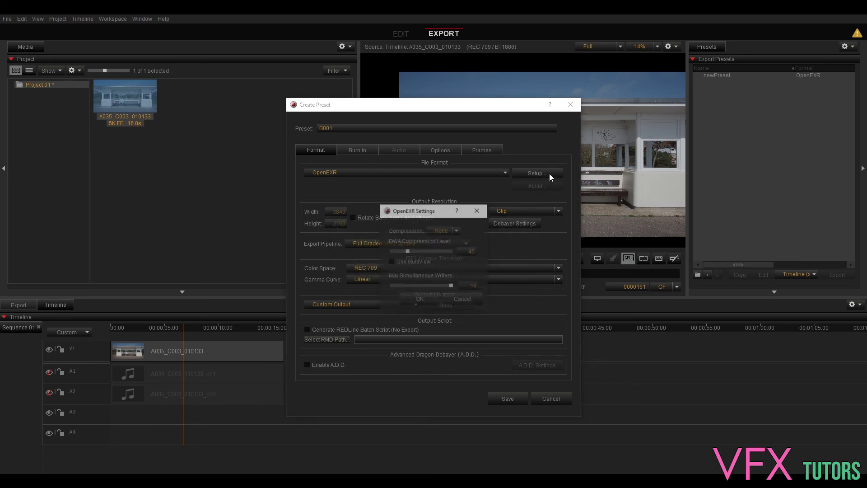
left_click(445, 231)
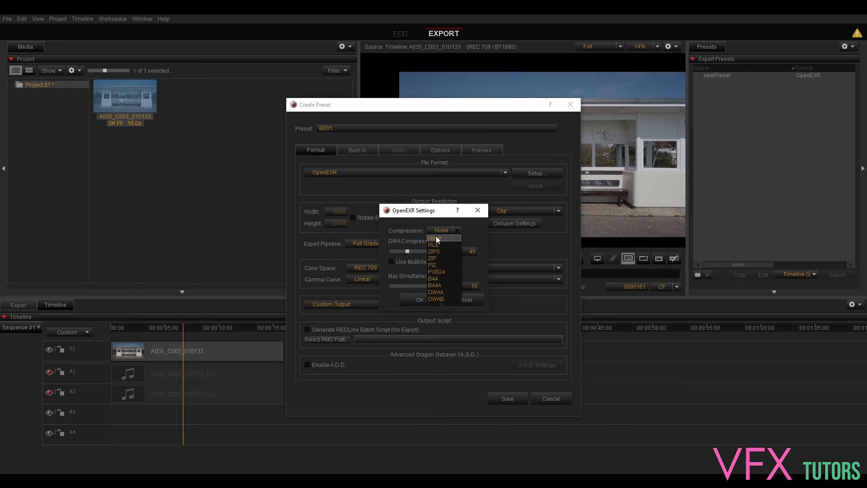
left_click(432, 299)
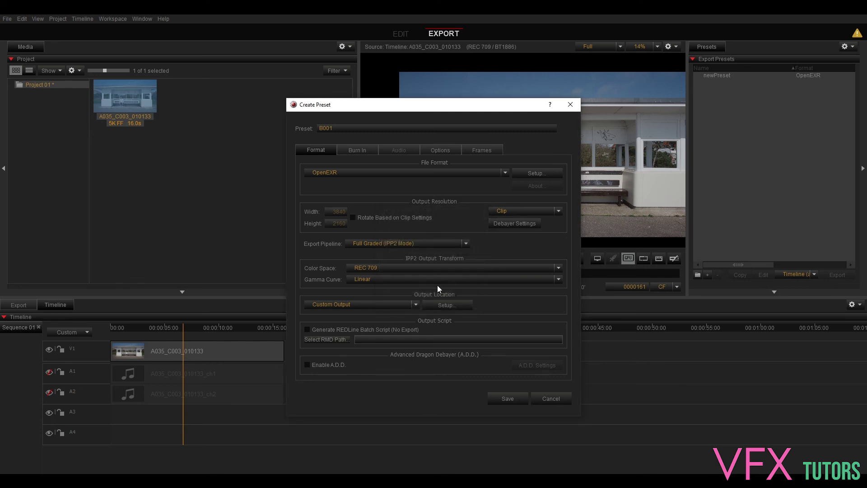
left_click(498, 400)
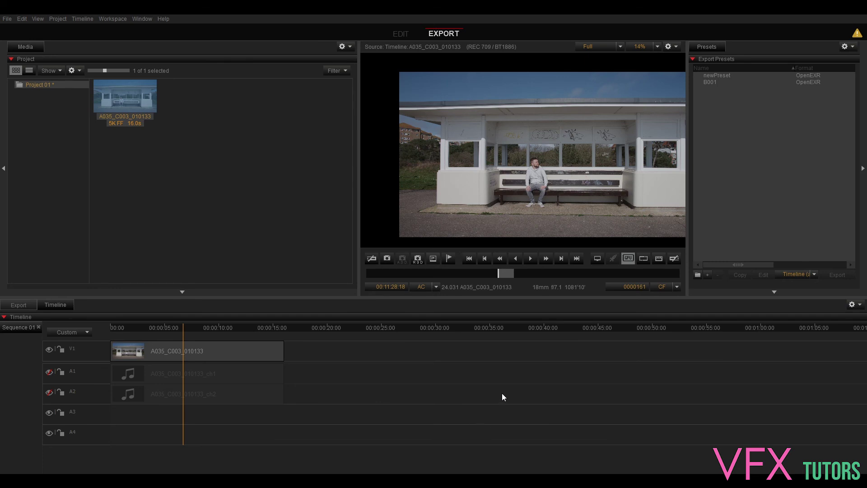
Step: Export the timeline with the B001 preset into the O2Transcode folder, naming the output B001_BG01_v001
left_click(710, 84)
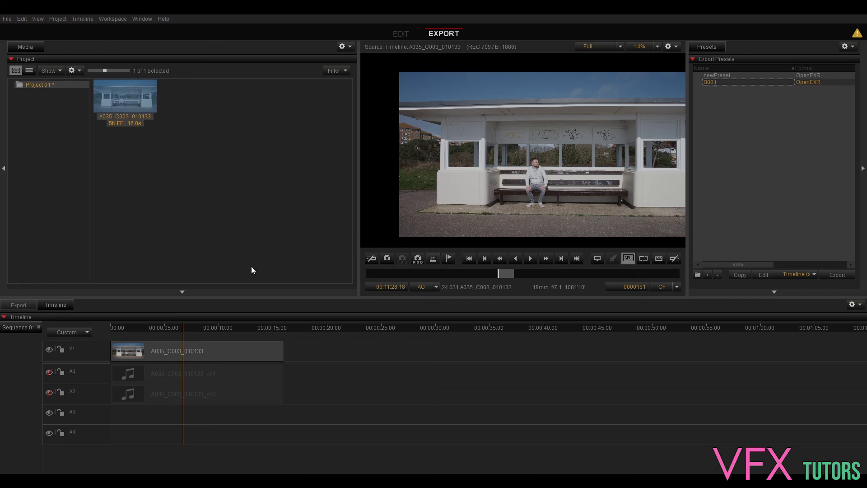
left_click(24, 305)
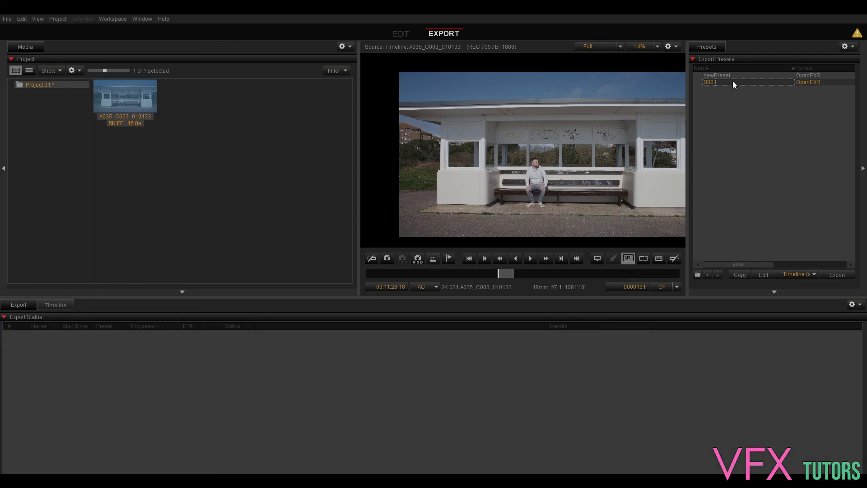
left_click(836, 275)
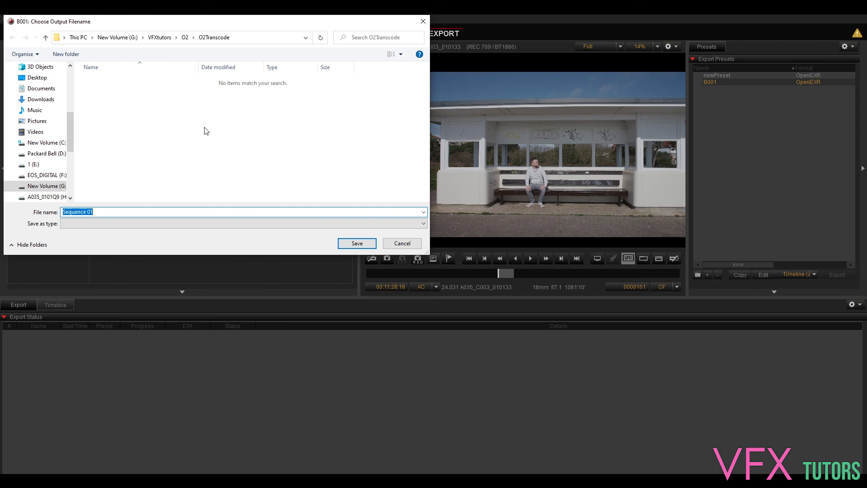
type("B001")
key("BackSpace")
key("BackSpace")
key("BackSpace")
key("BackSpace")
type("B001_BG01_v001")
left_click(358, 243)
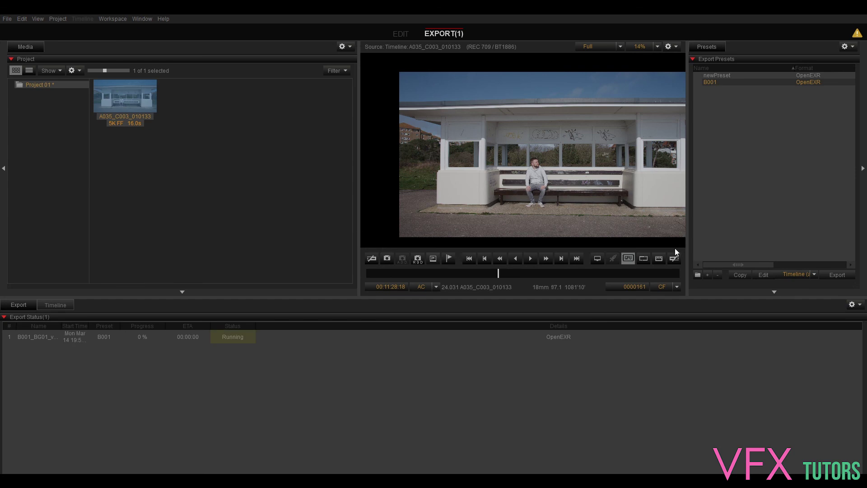